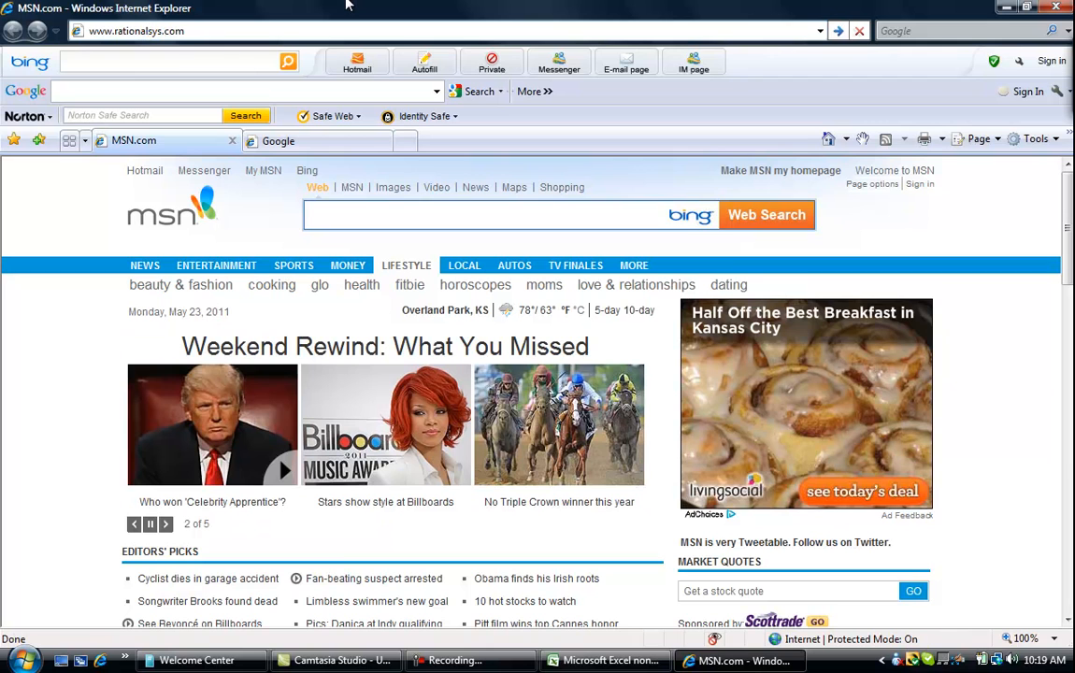
key("Return")
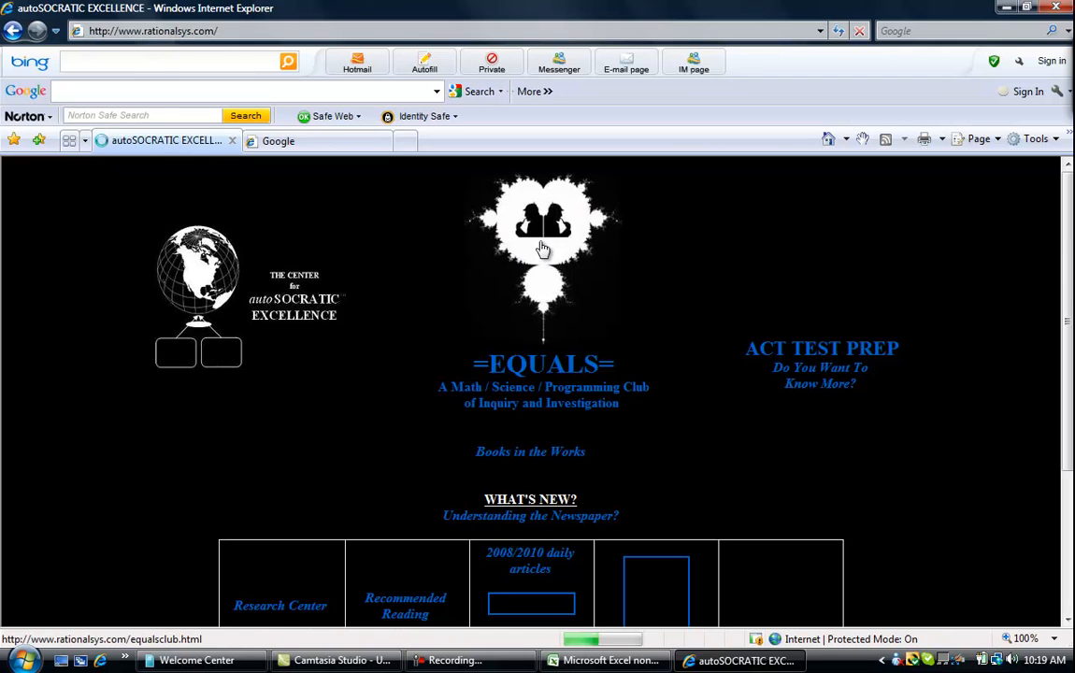
left_click(540, 364)
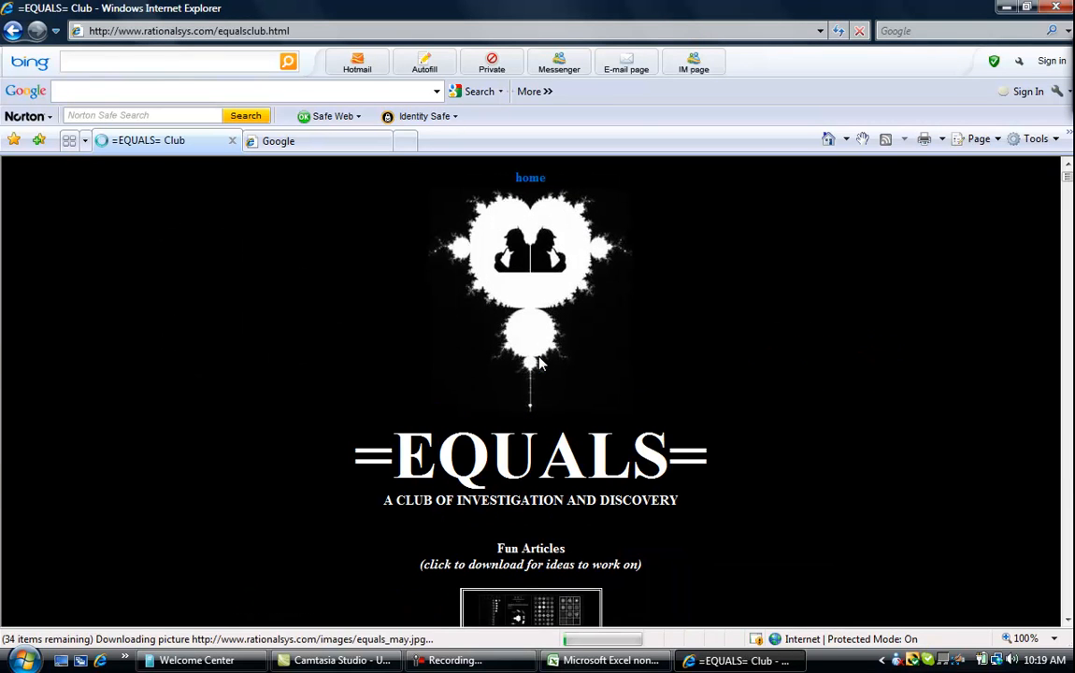
left_click(1067, 508)
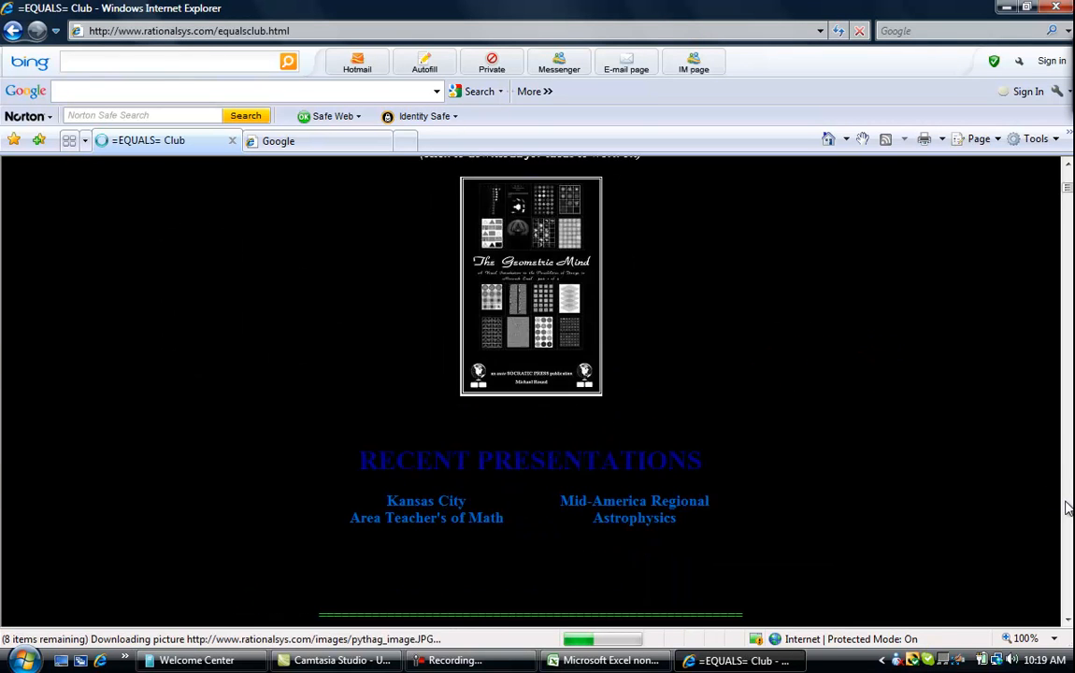
left_click(1067, 507)
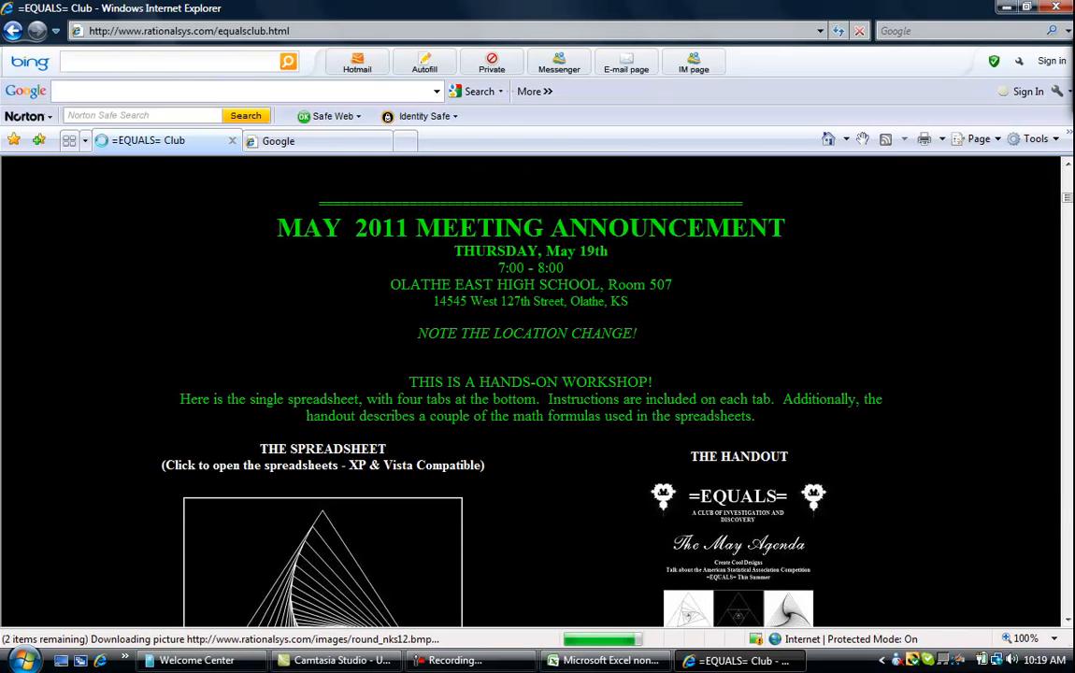
left_click(1068, 621)
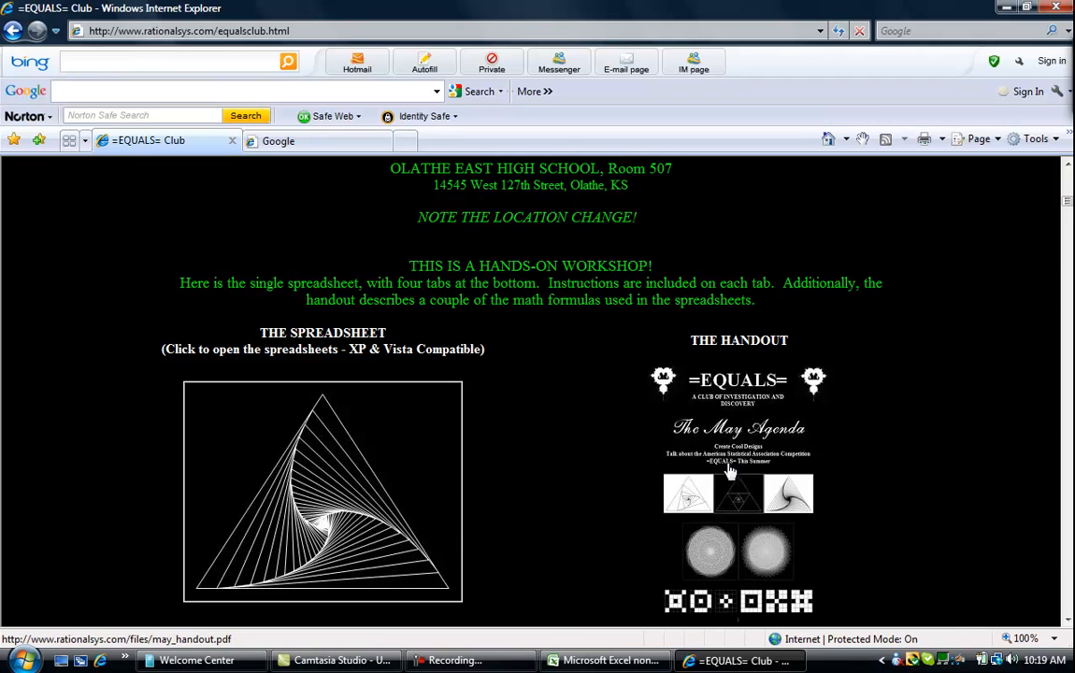
left_click(354, 484)
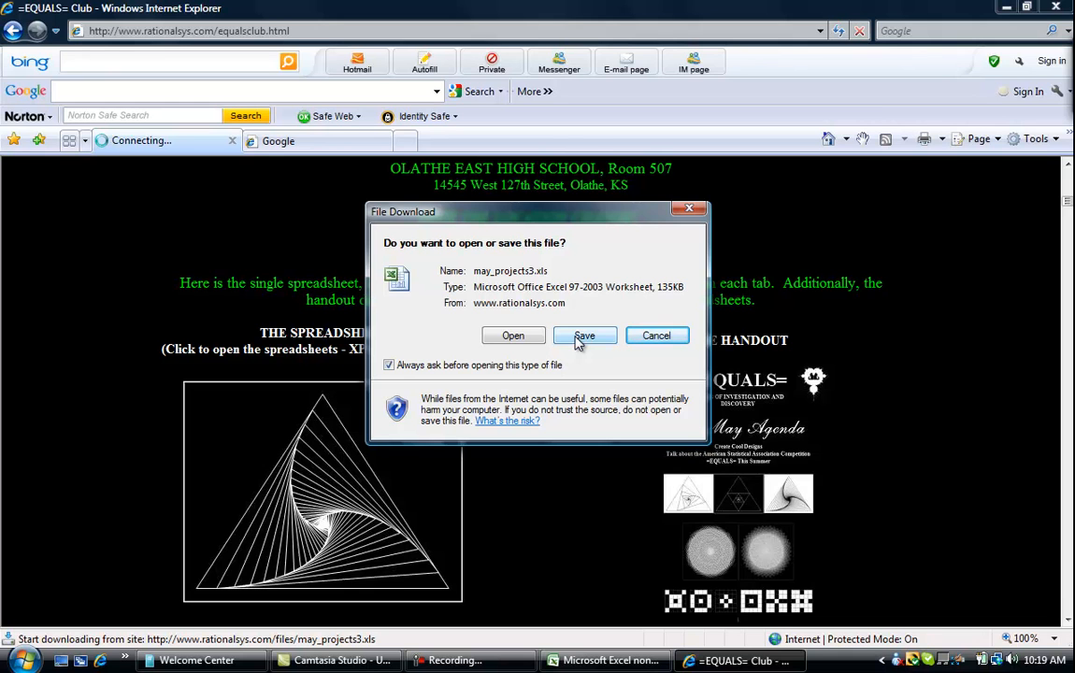
left_click(523, 340)
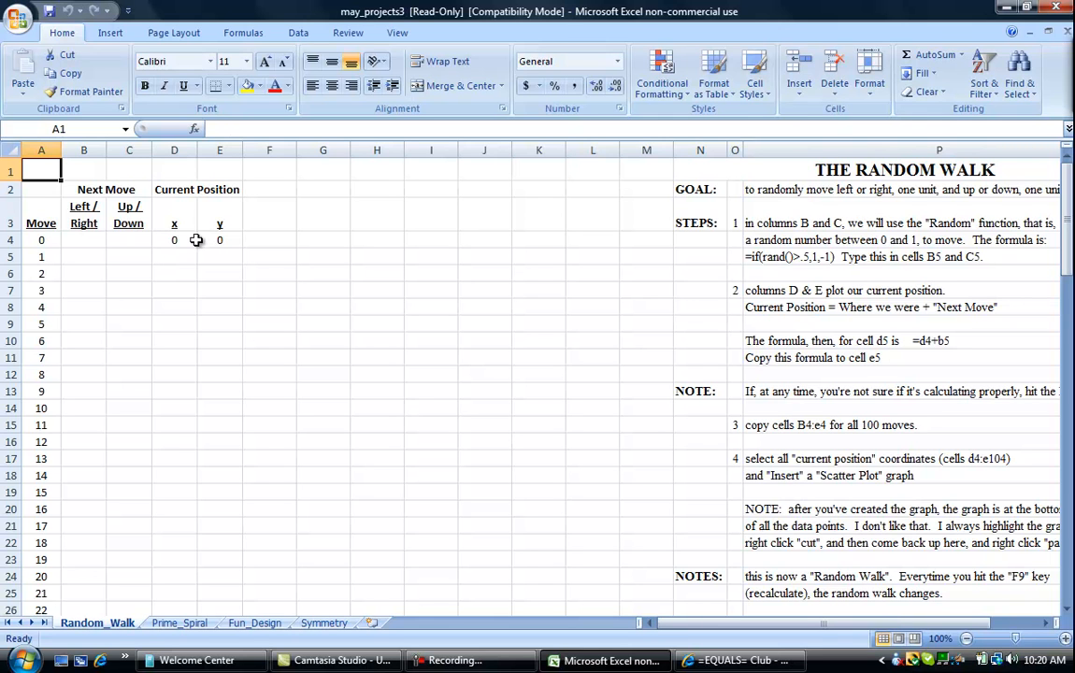
Step: Enter the formula =if(rand()>.5,1,-1) in cell B5 for the left/right move, and dismiss the color scheme prompt
left_click(90, 259)
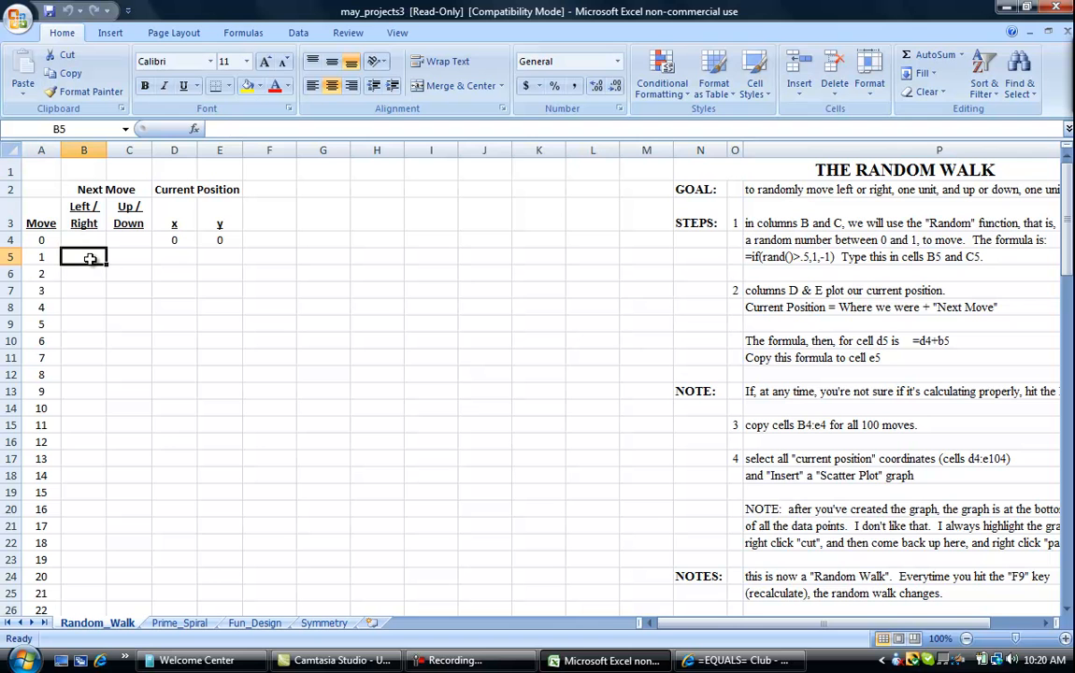
type("=if")
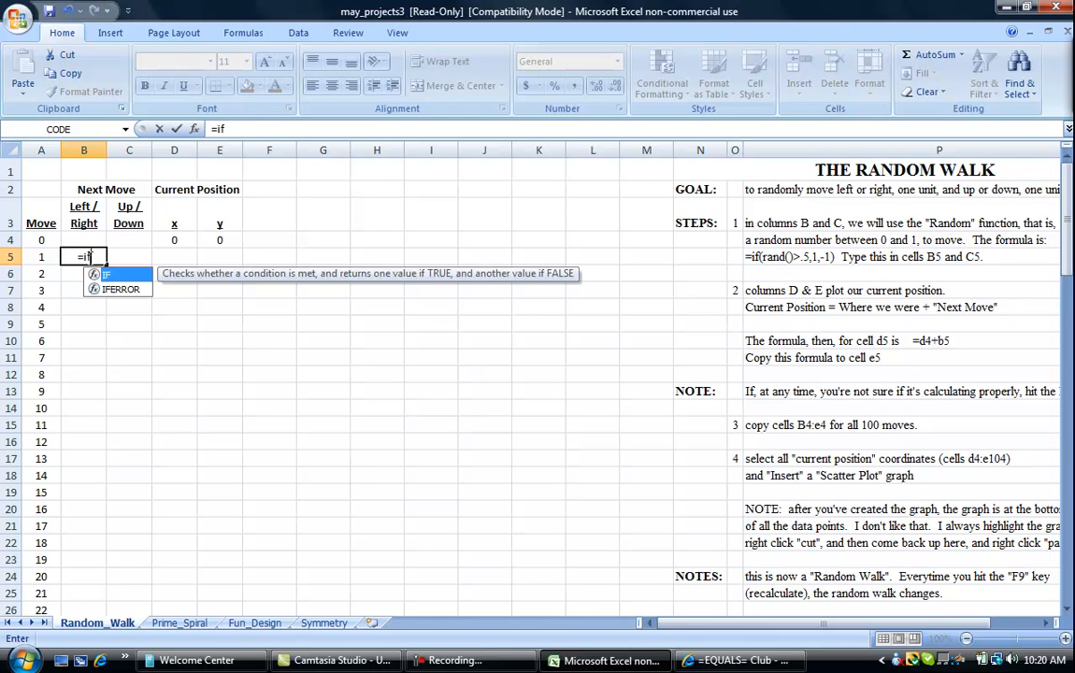
type("(rand")
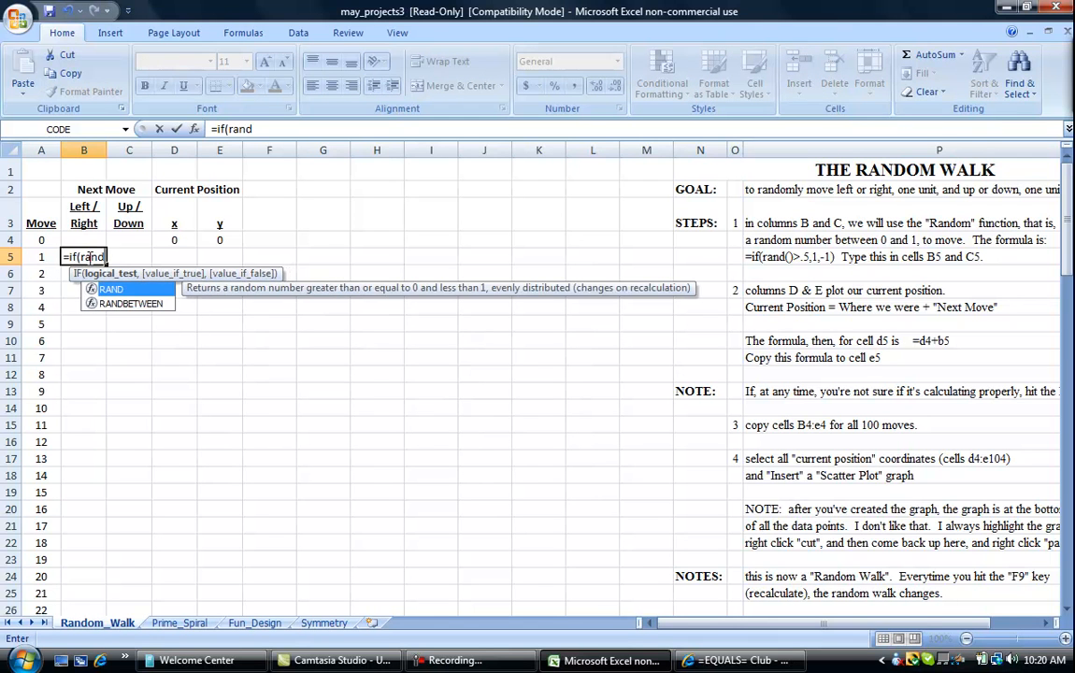
type("()")
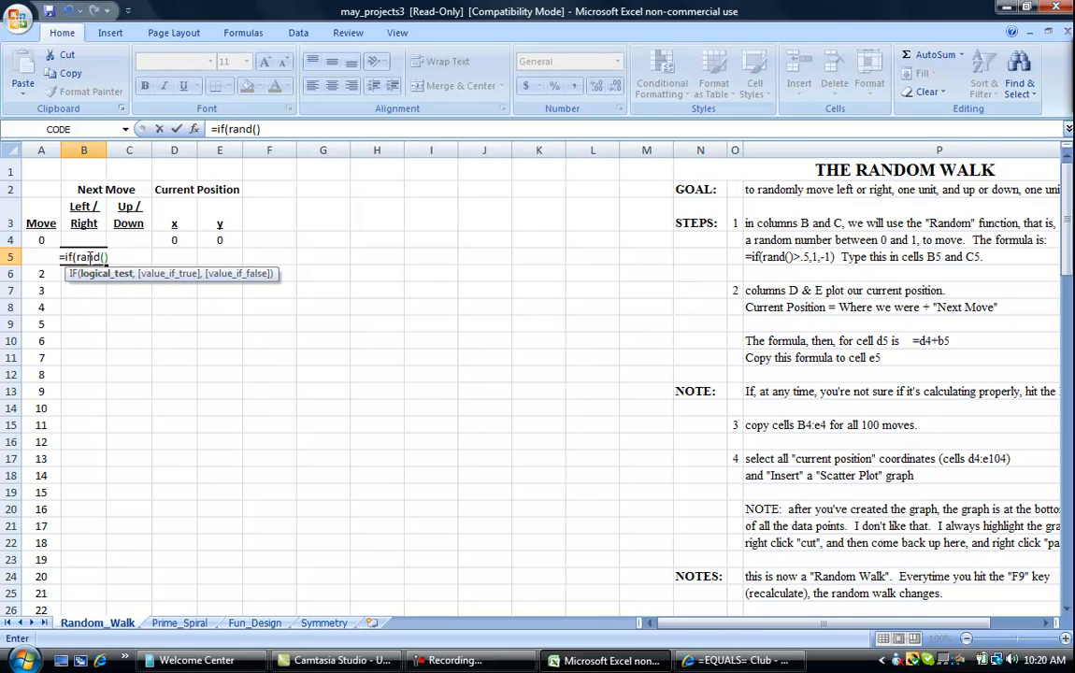
type(">.5")
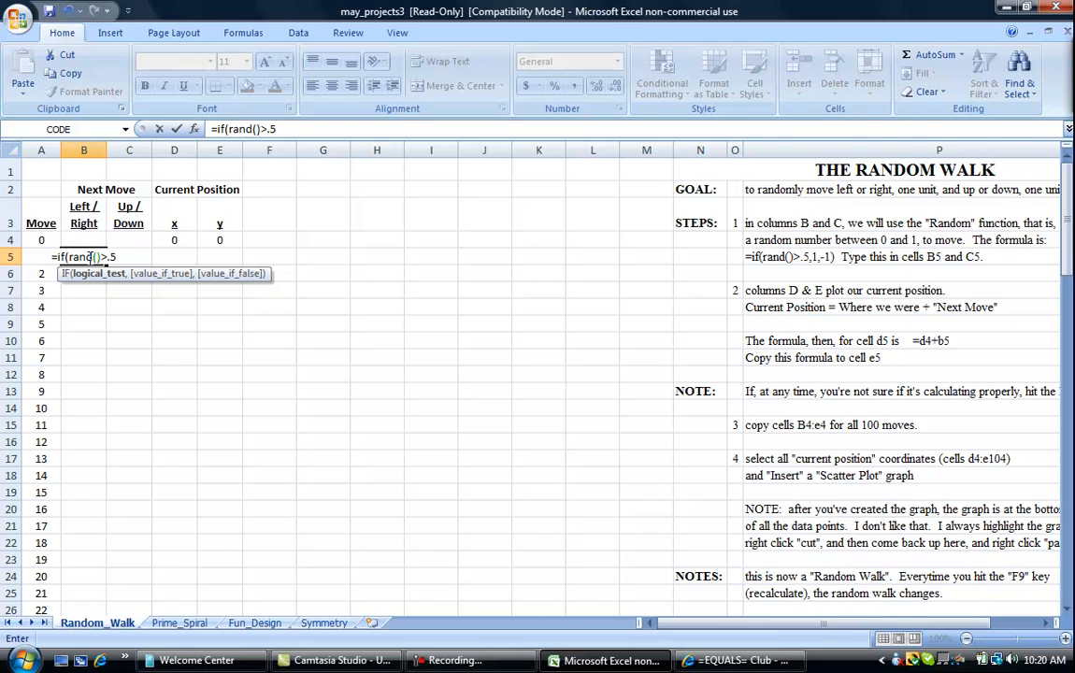
type(",1")
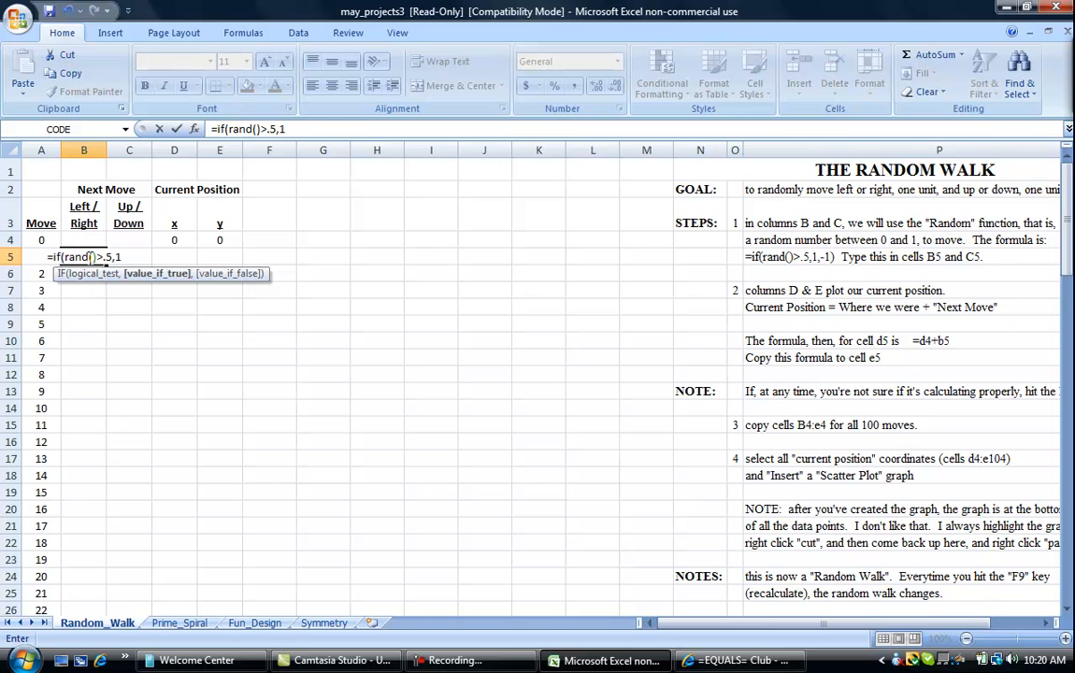
type(",-1")
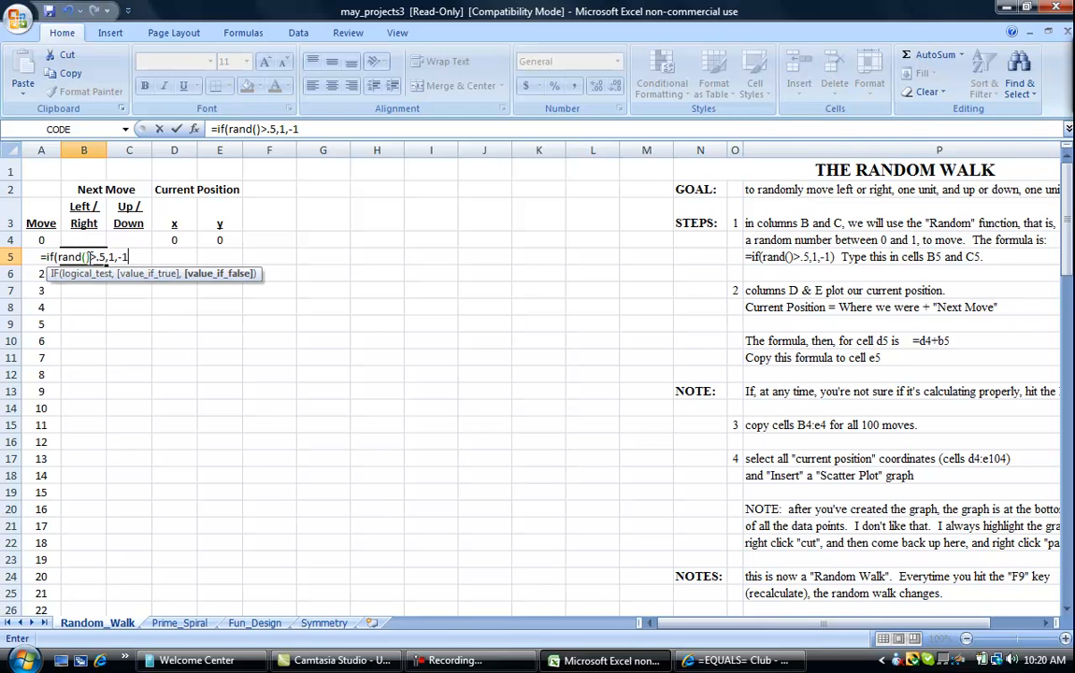
type(")")
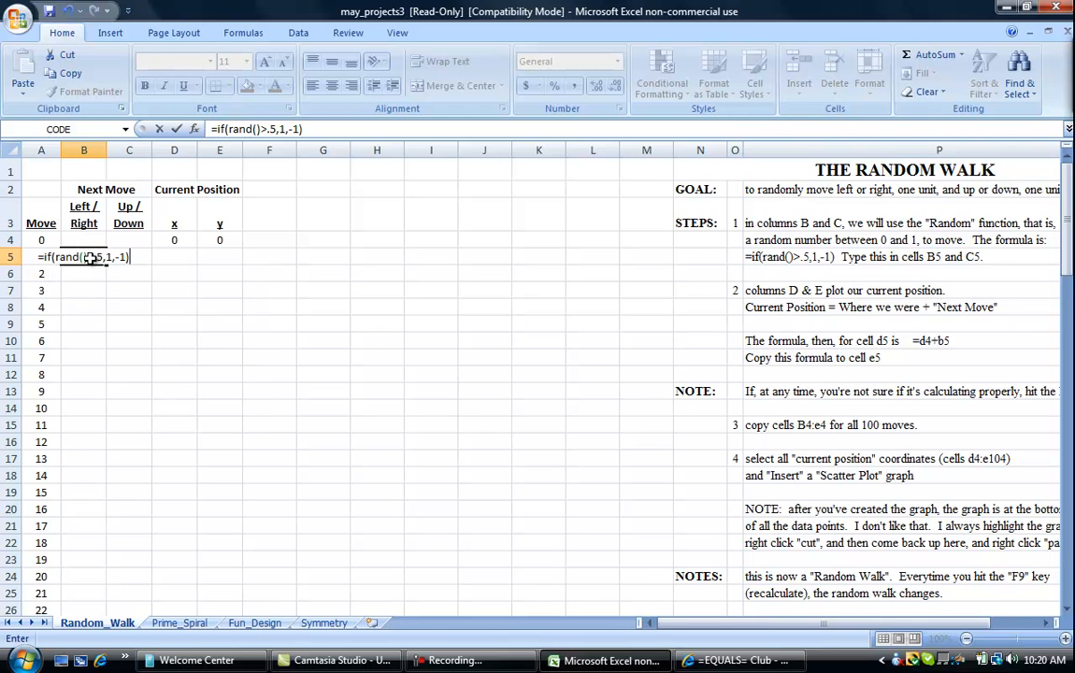
key("Return")
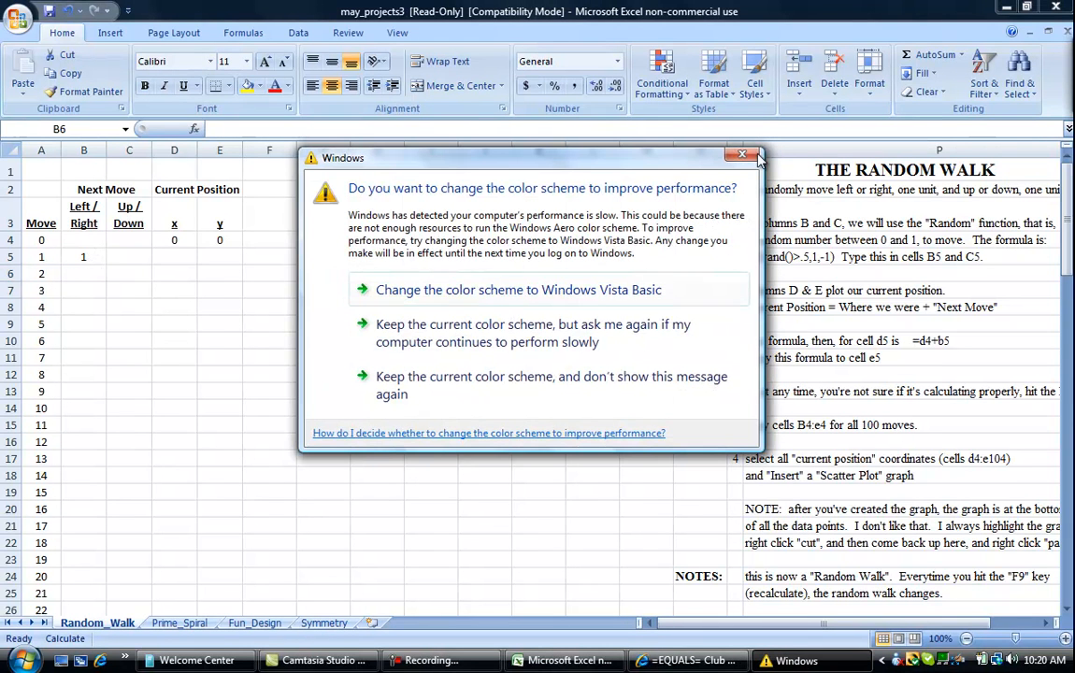
left_click(744, 155)
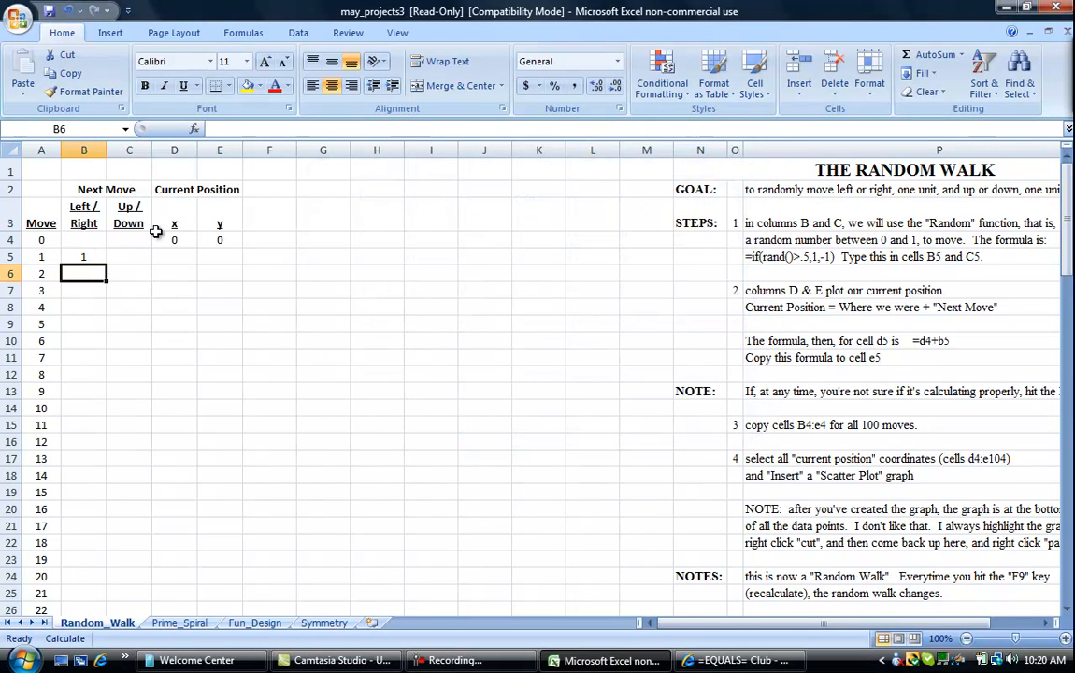
Step: Copy the random-move formula from B5 into C5 for the up/down move
left_click(87, 258)
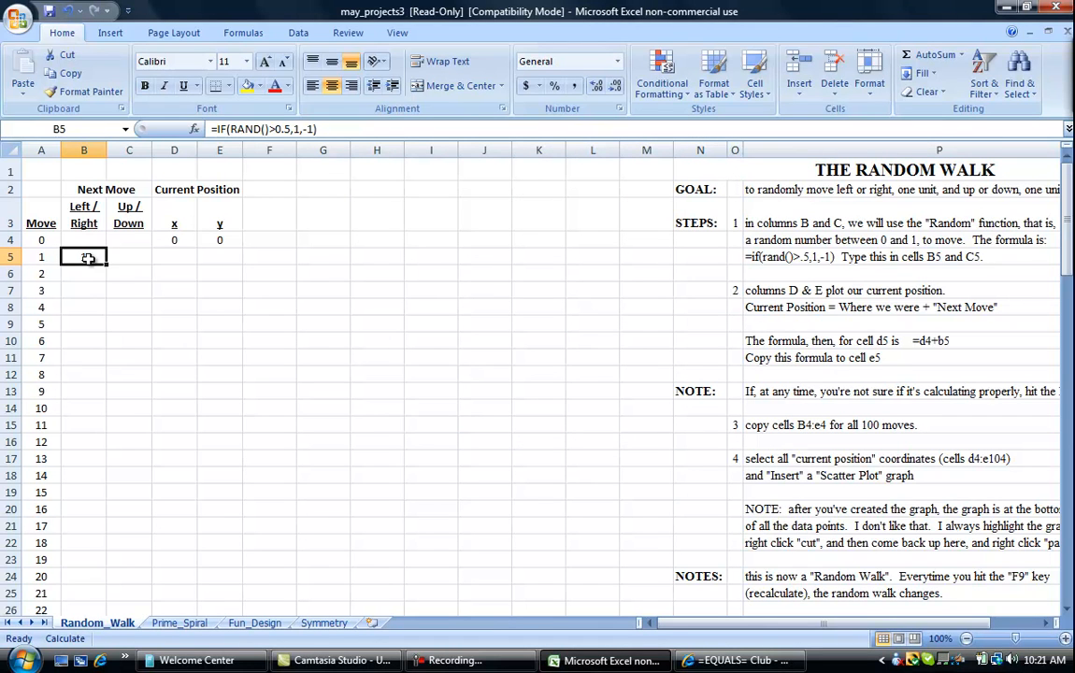
right_click(87, 258)
left_click(123, 267)
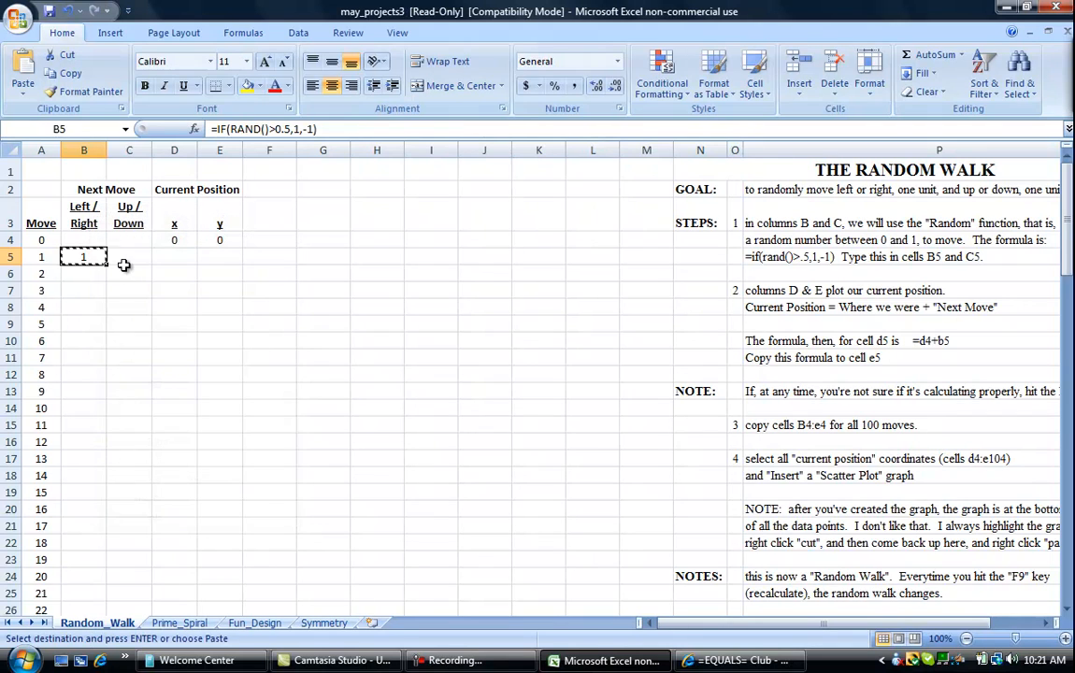
left_click(124, 258)
right_click(129, 262)
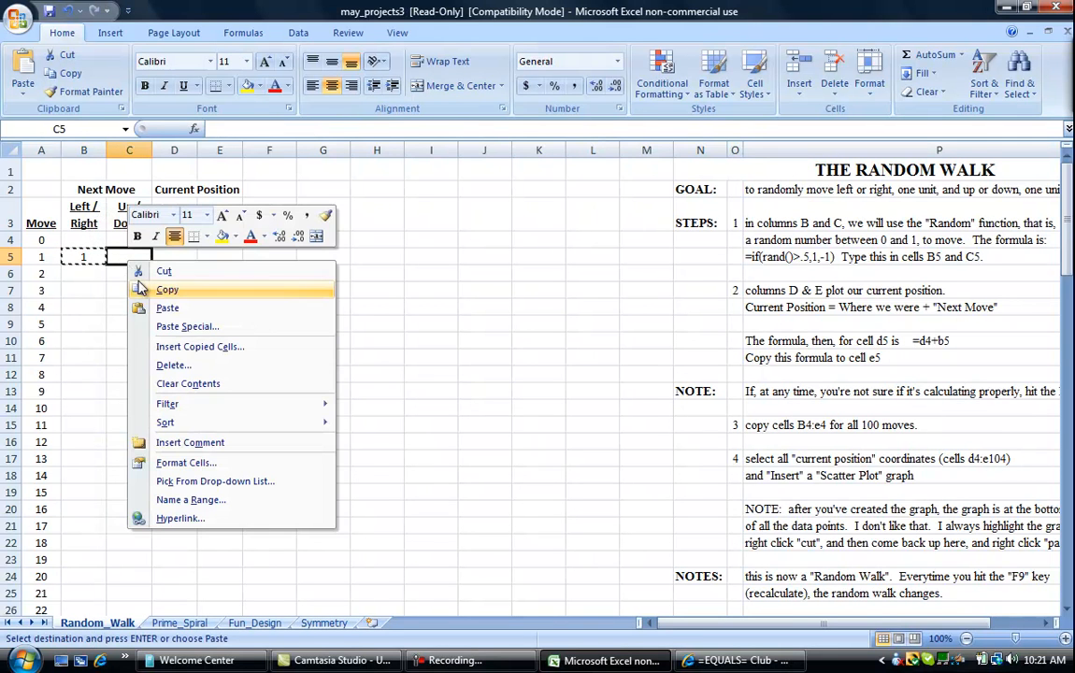
left_click(171, 307)
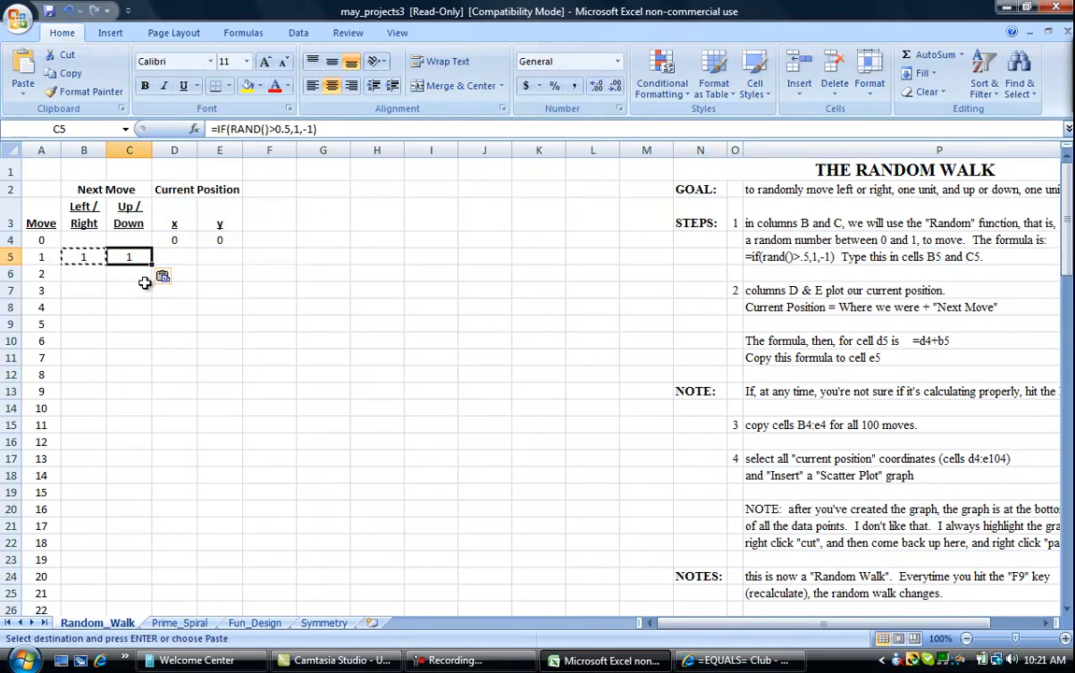
left_click(145, 285)
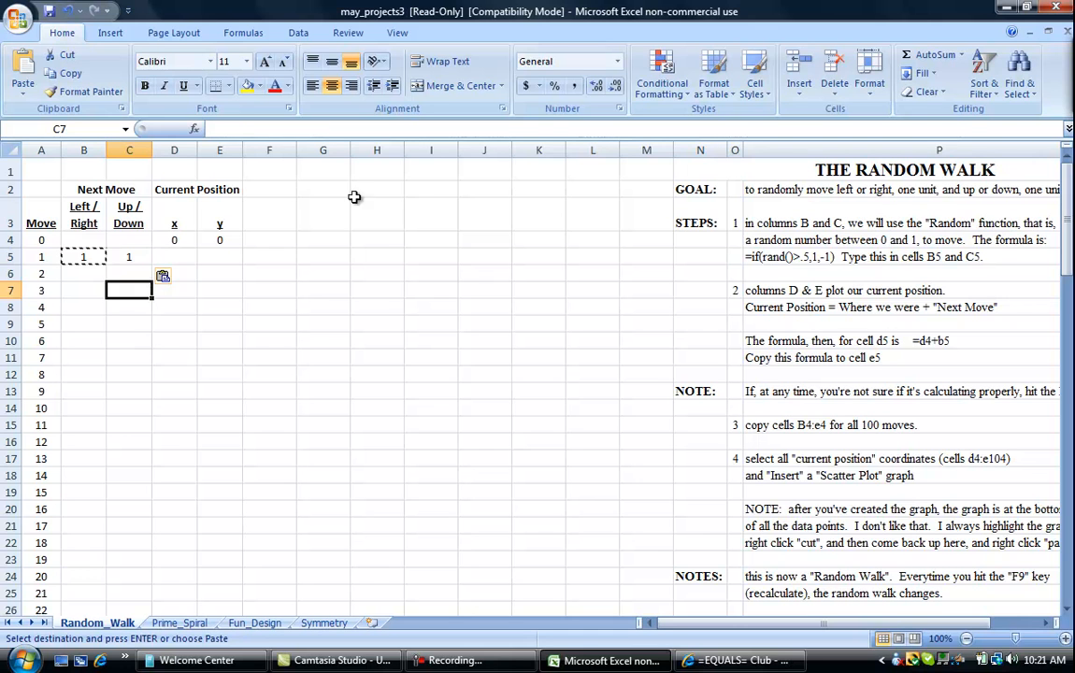
Step: Recalculate the workbook to refresh the random moves in B5 and C5
left_click(150, 31)
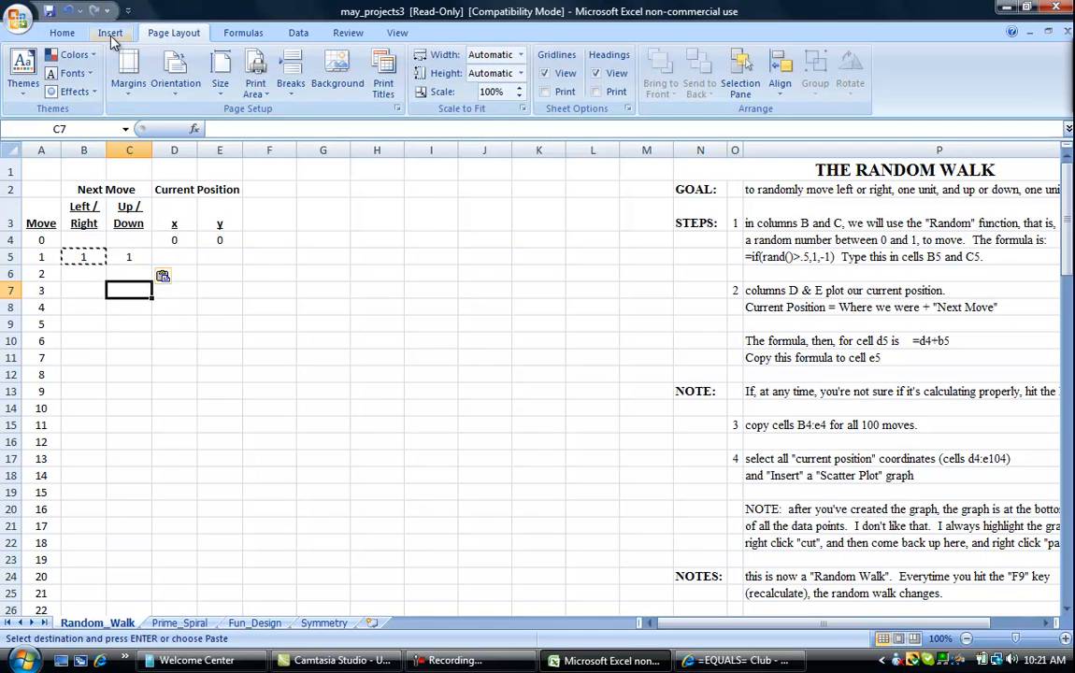
left_click(247, 33)
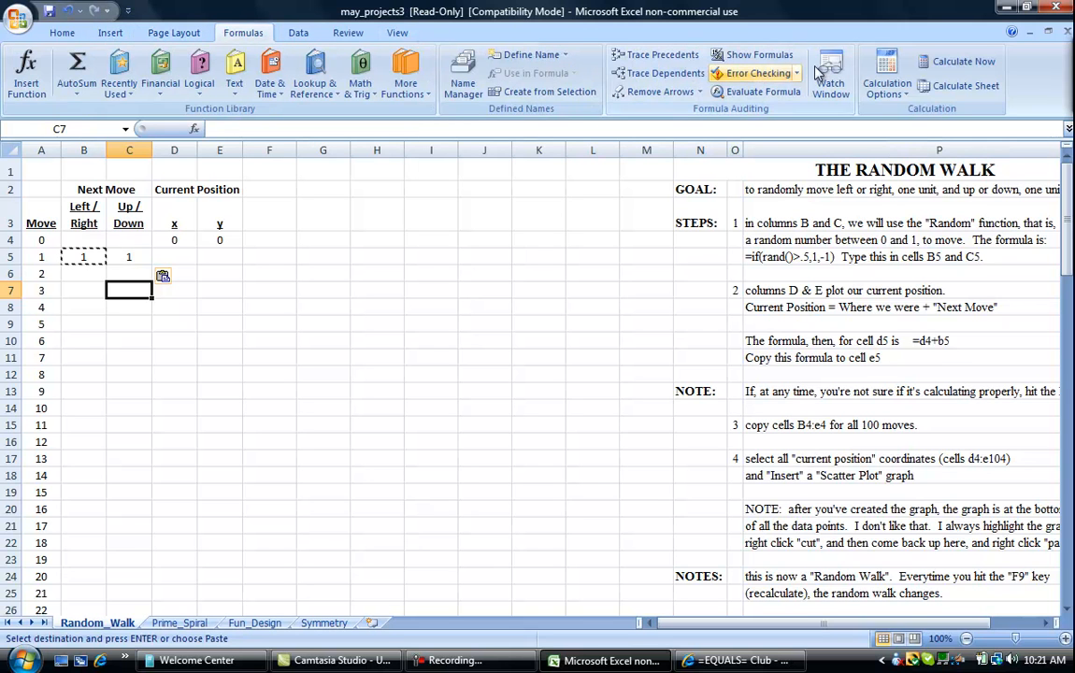
left_click(962, 68)
left_click(969, 71)
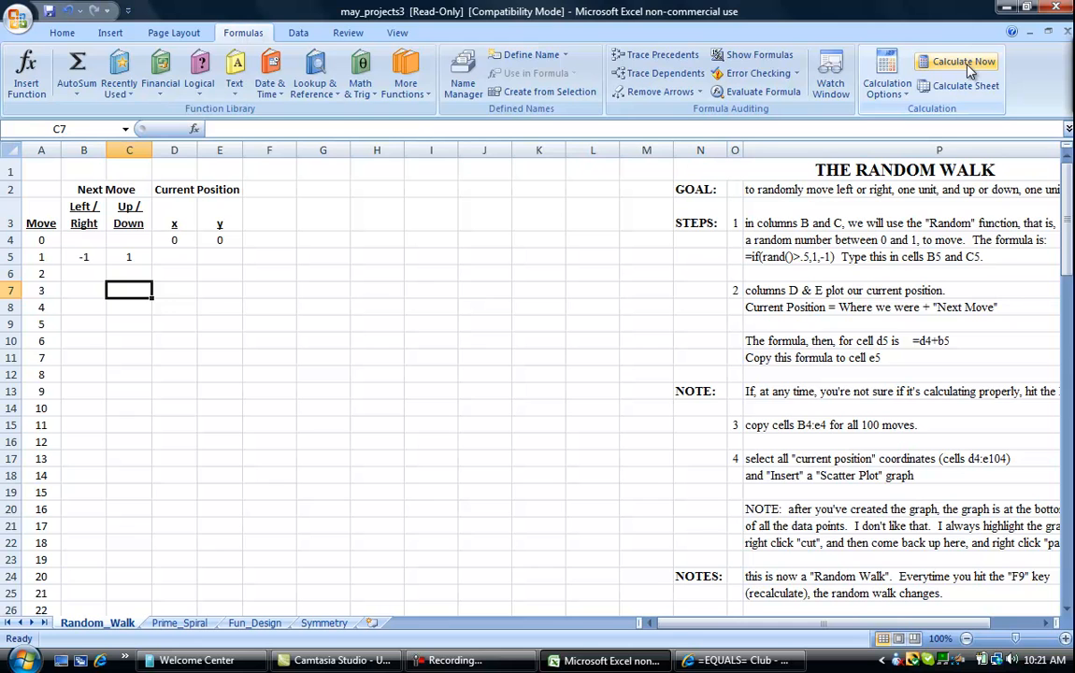
Step: Enter the formula =D4+B5 in cell D5 to compute the current x position
left_click(187, 258)
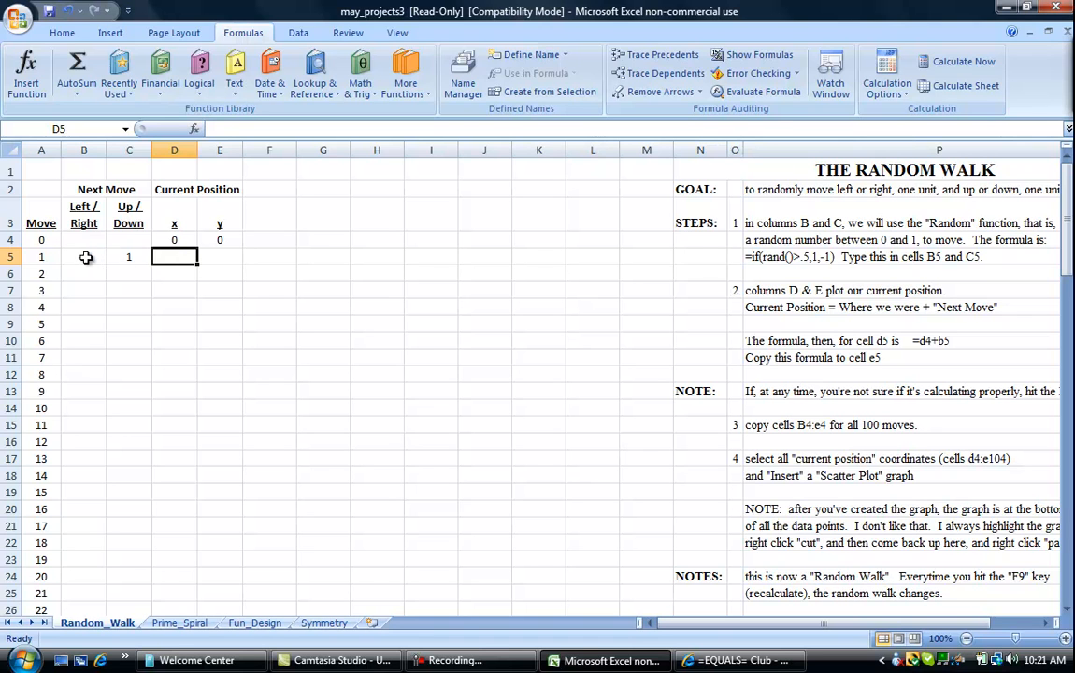
type("=")
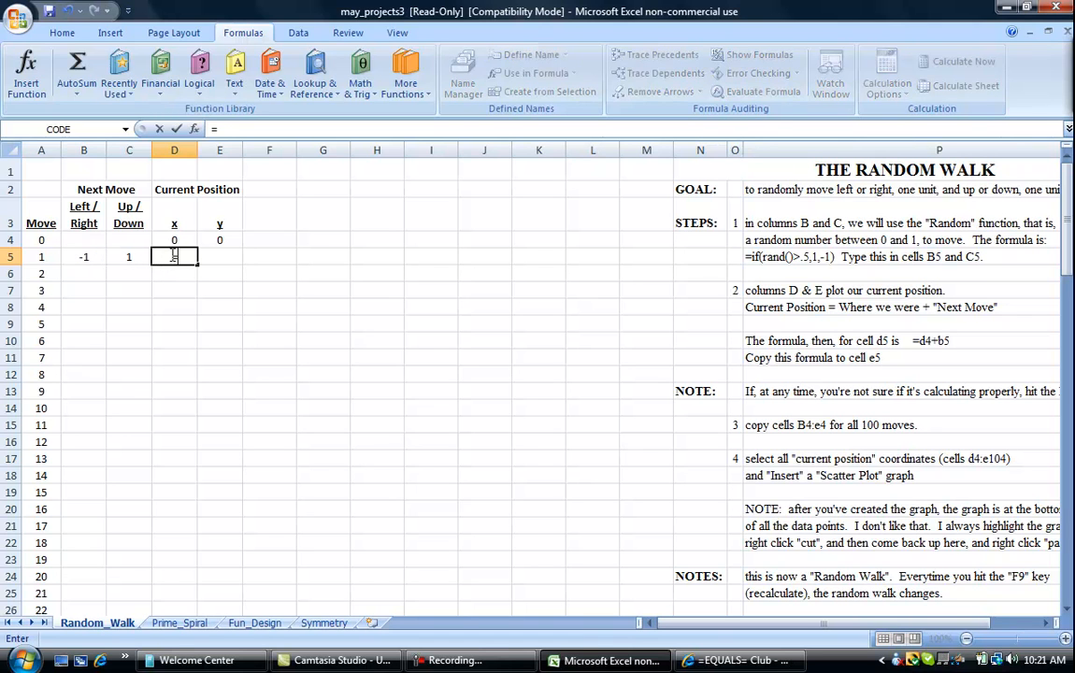
left_click(174, 239)
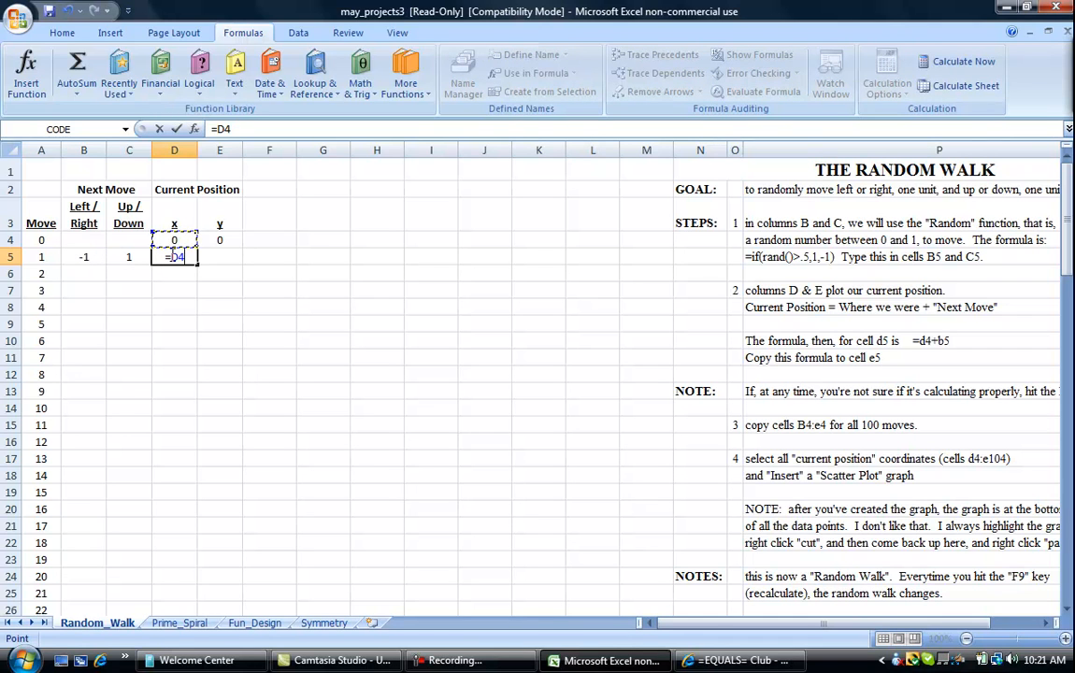
type("+")
left_click(82, 257)
key("Return")
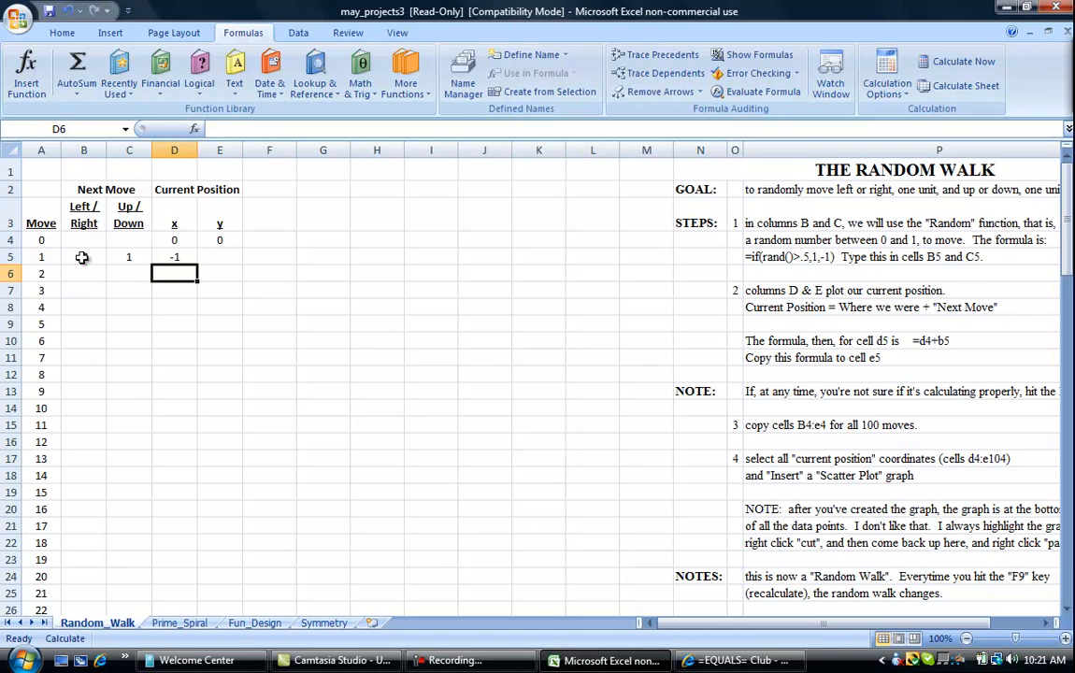
Step: Copy the x position formula from D5 into E5 for the current y position
left_click(172, 257)
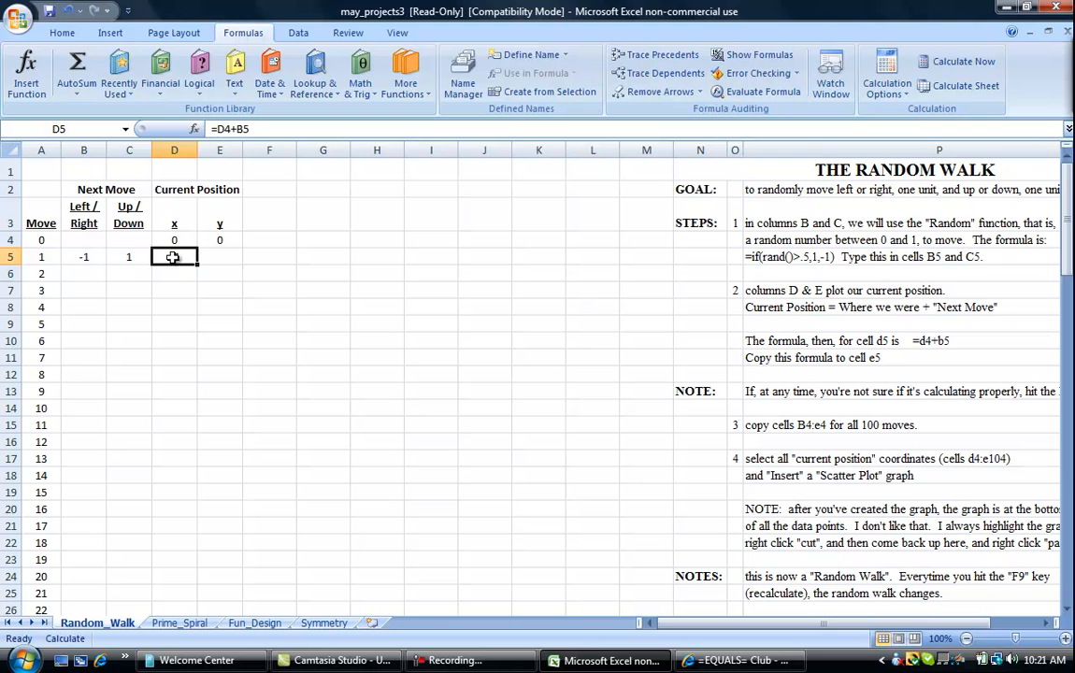
right_click(172, 257)
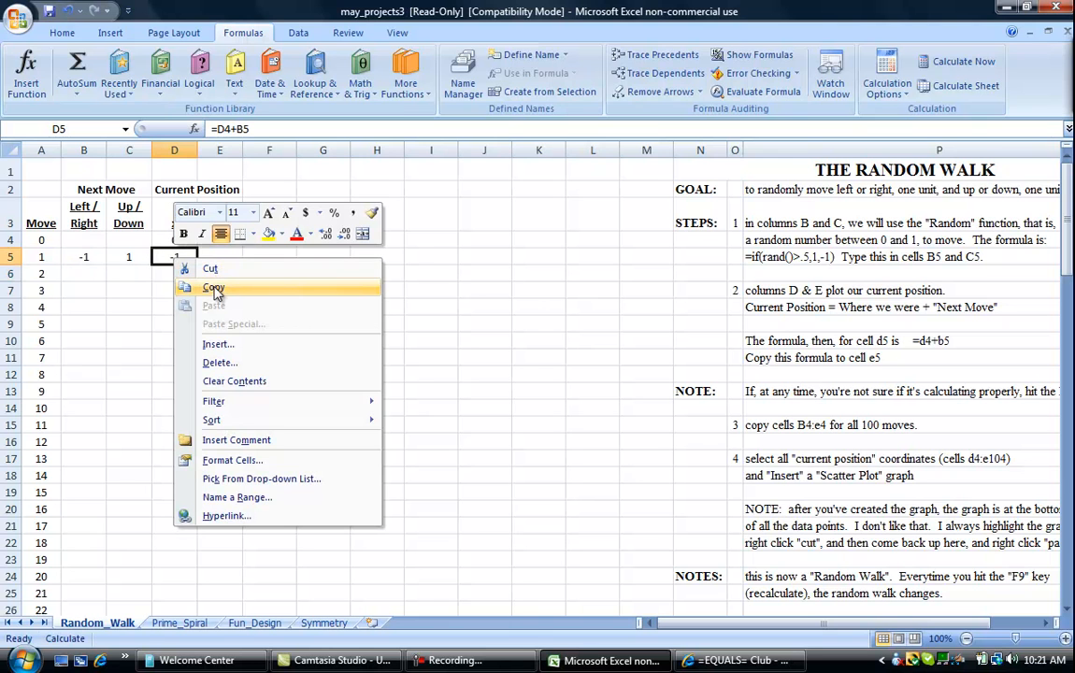
left_click(213, 288)
left_click(222, 256)
right_click(222, 254)
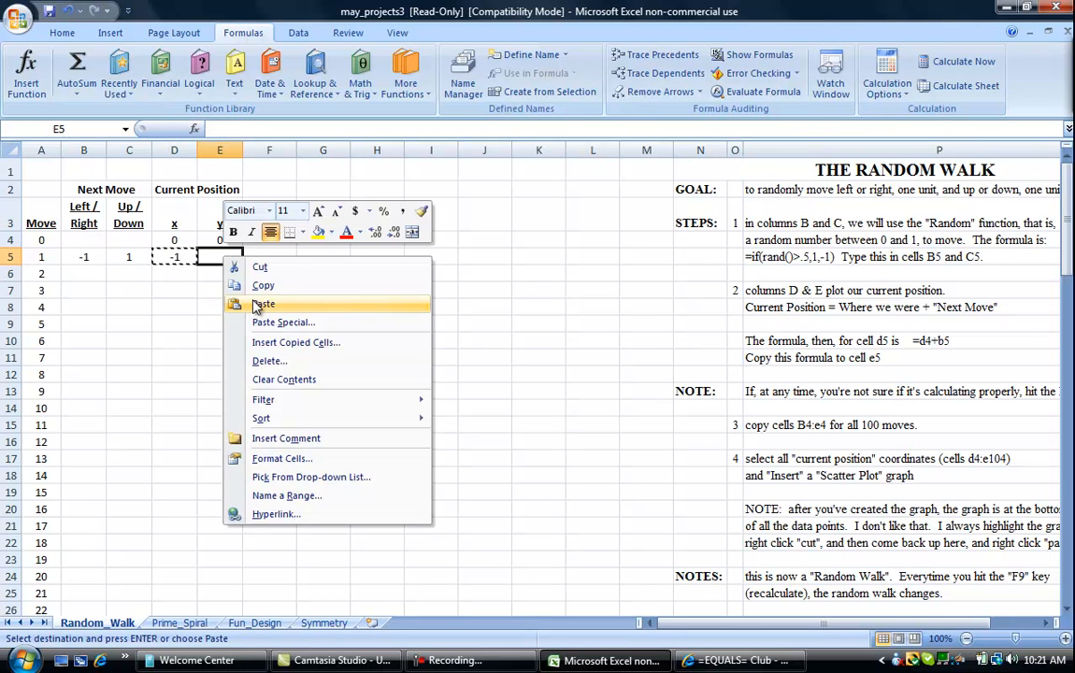
left_click(225, 304)
Step: Recalculate the workbook twice to test that the positions in D5 and E5 follow the random moves
left_click(537, 239)
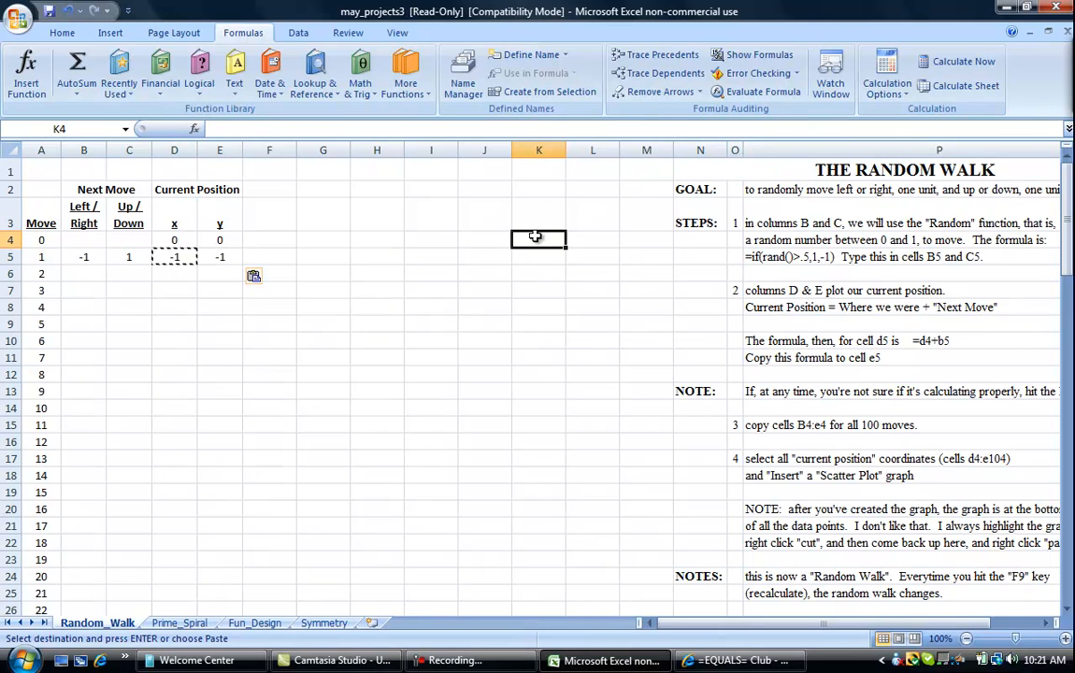
left_click(942, 64)
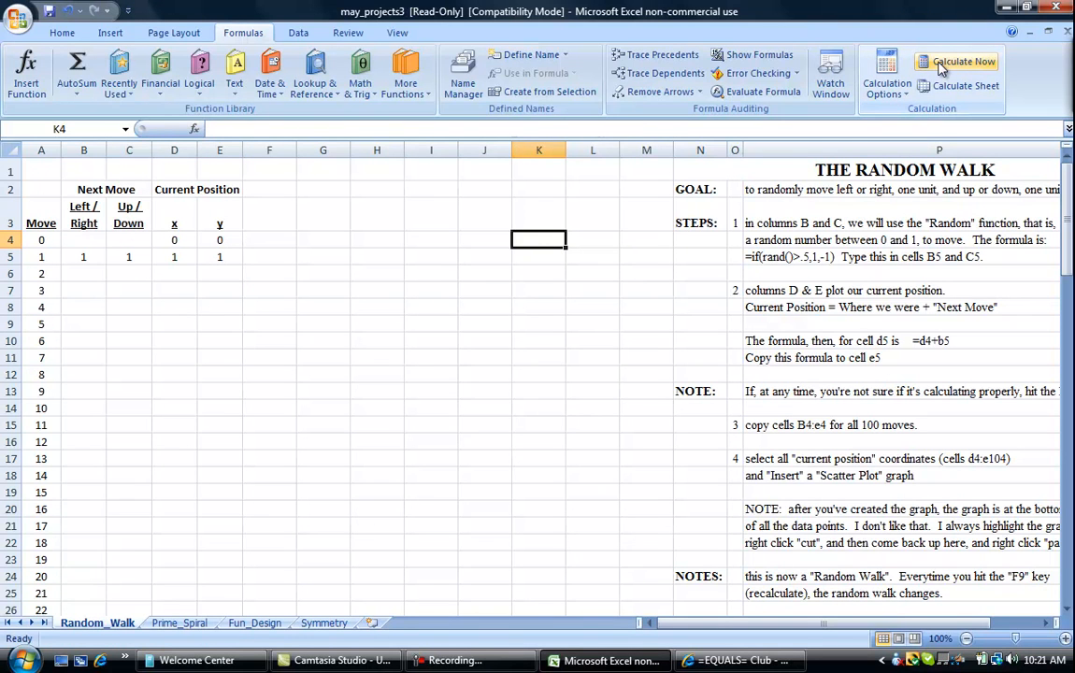
left_click(942, 65)
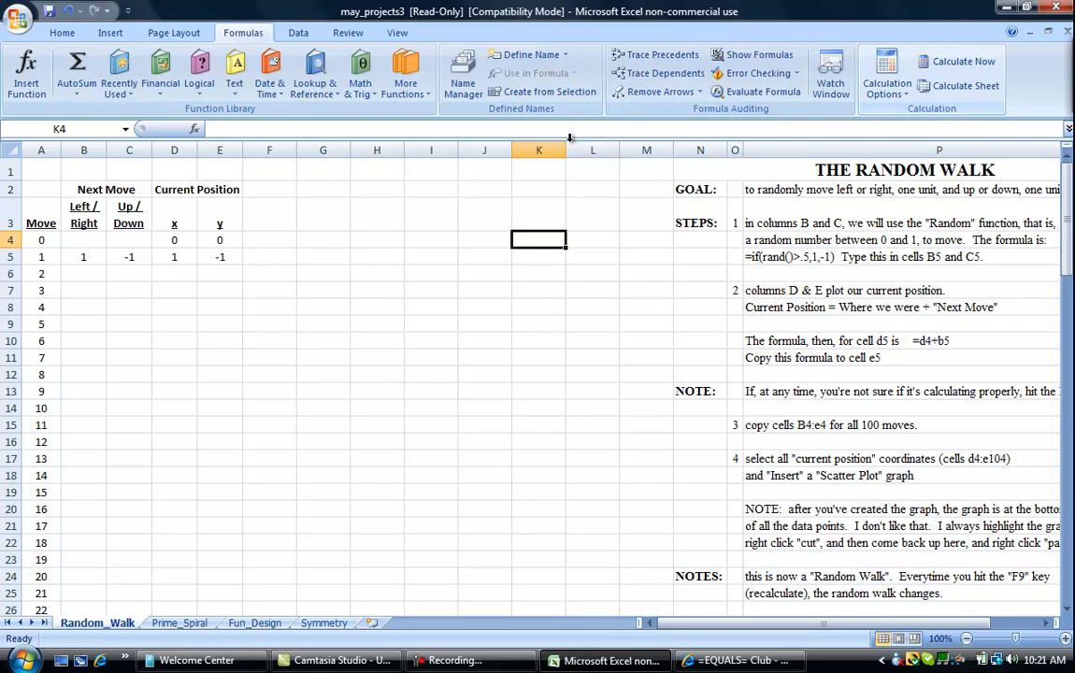
Step: Answer the Windows performance prompt by changing the color scheme to Windows Vista Basic
left_click(78, 256)
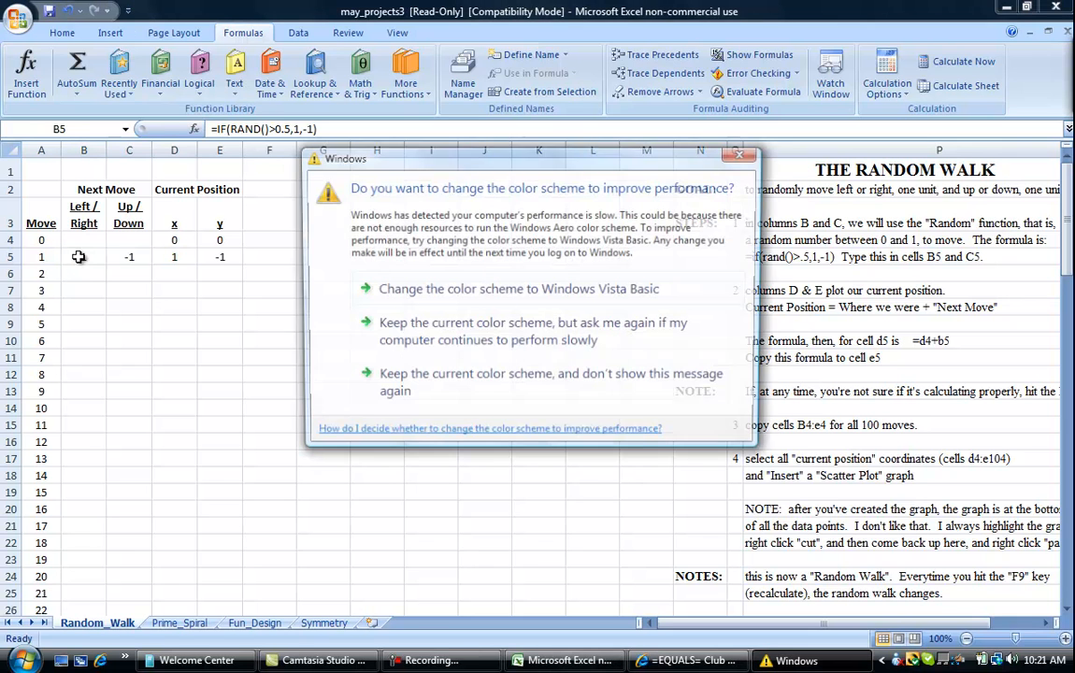
left_click(490, 291)
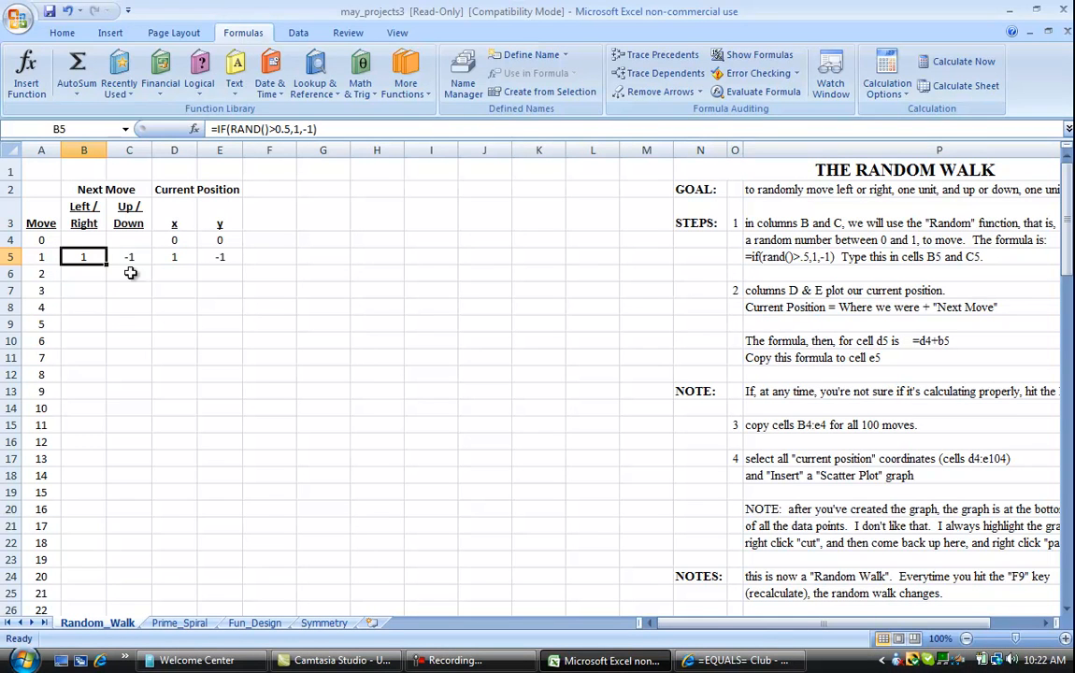
Step: Copy the move and position formulas in B5:E5 down through row 104 for all 100 moves
left_click_drag(86, 260, 223, 257)
right_click(226, 257)
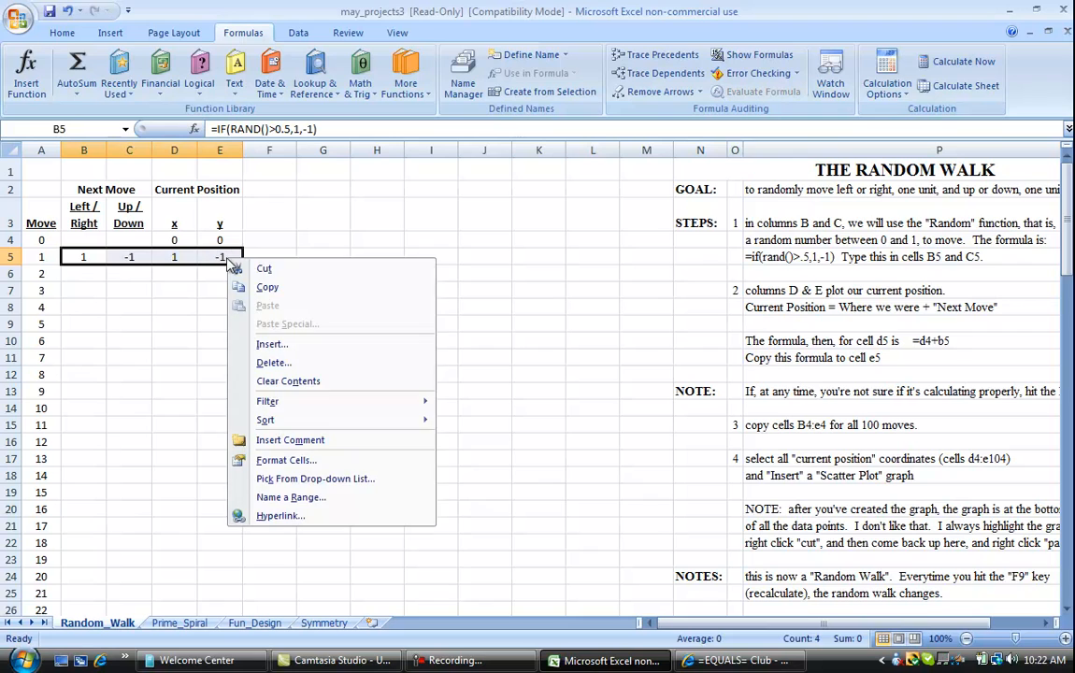
left_click(265, 289)
left_click_drag(84, 255, 97, 586)
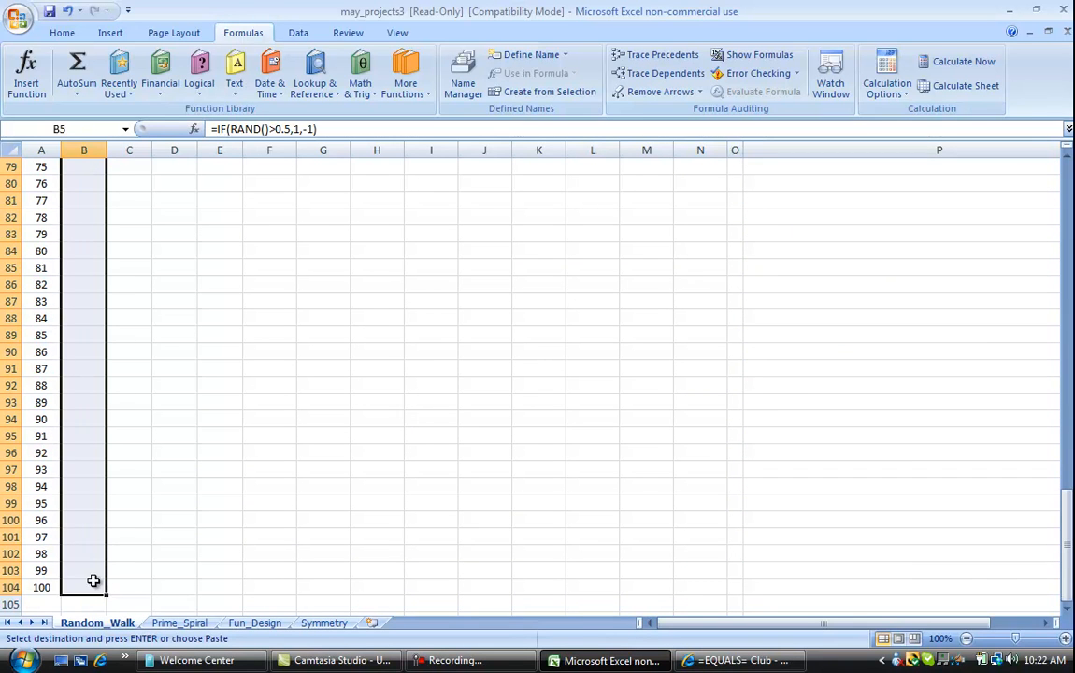
right_click(87, 572)
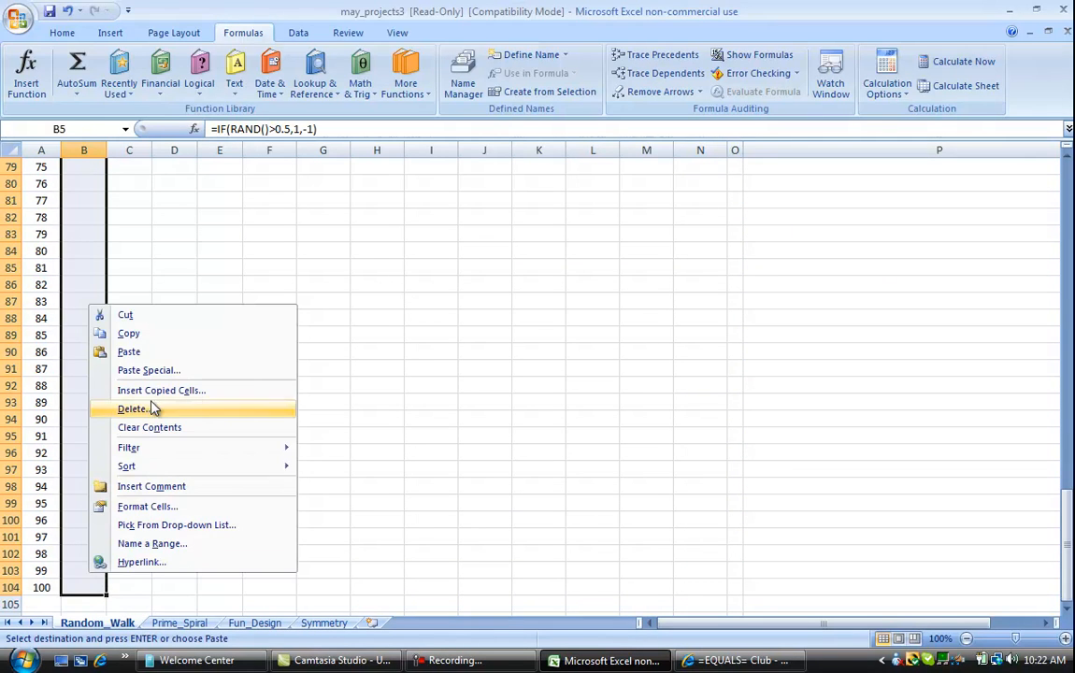
left_click(129, 353)
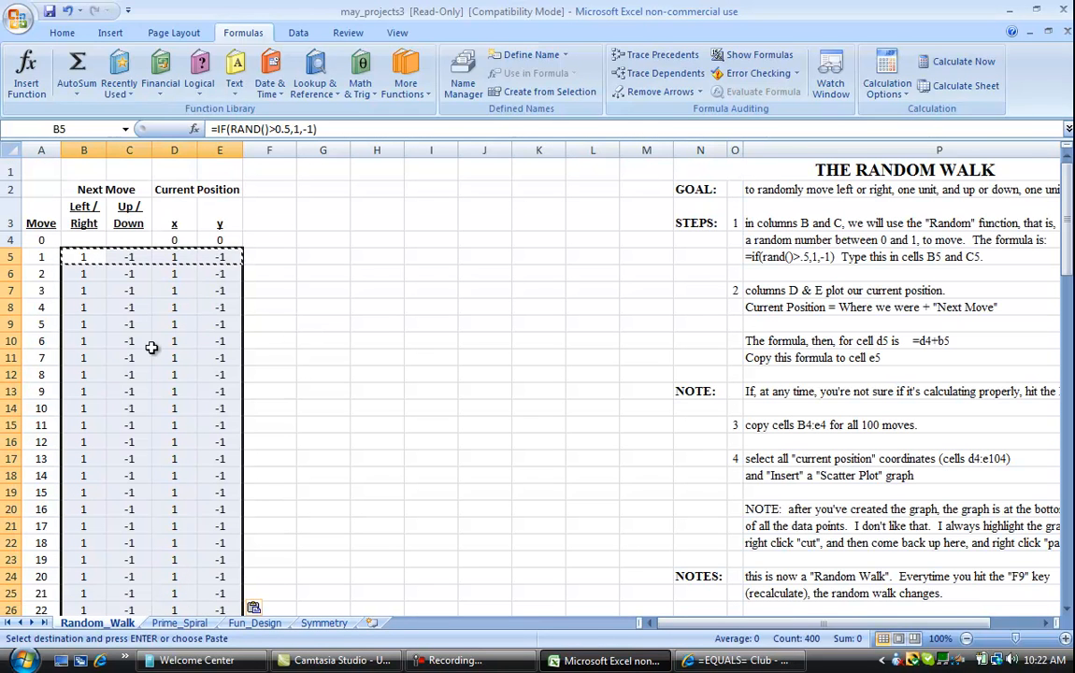
Step: Recalculate the workbook three times, checking the moves and positions from the first rows down to move 100
left_click(954, 63)
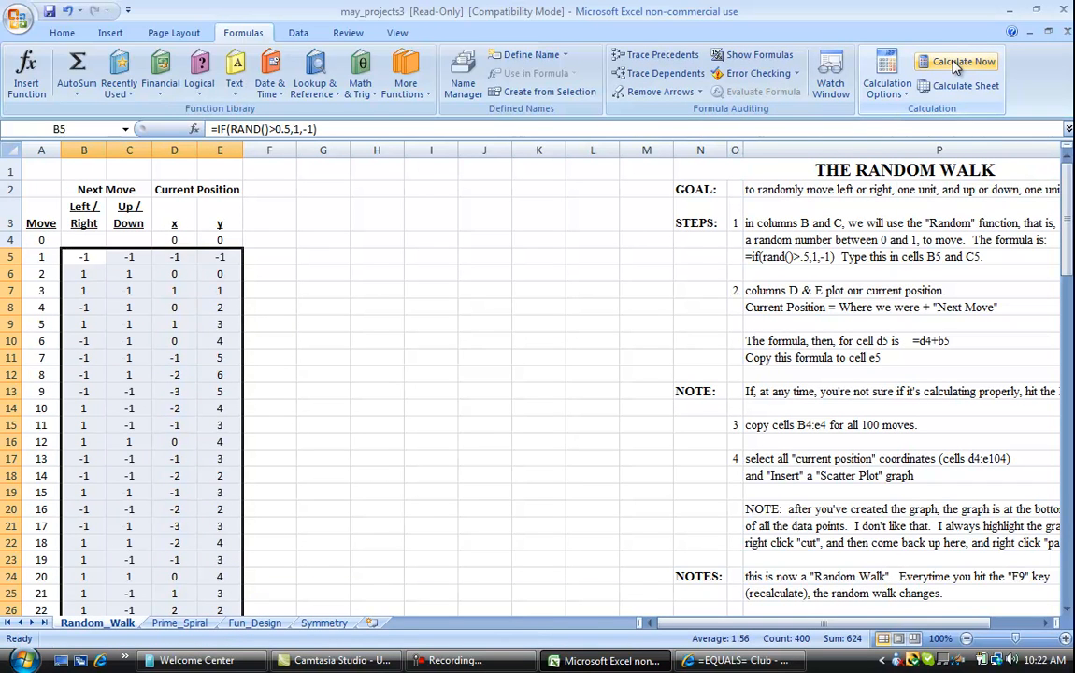
left_click(487, 341)
key("Page_Down")
key("Page_Down")
key("Page_Down")
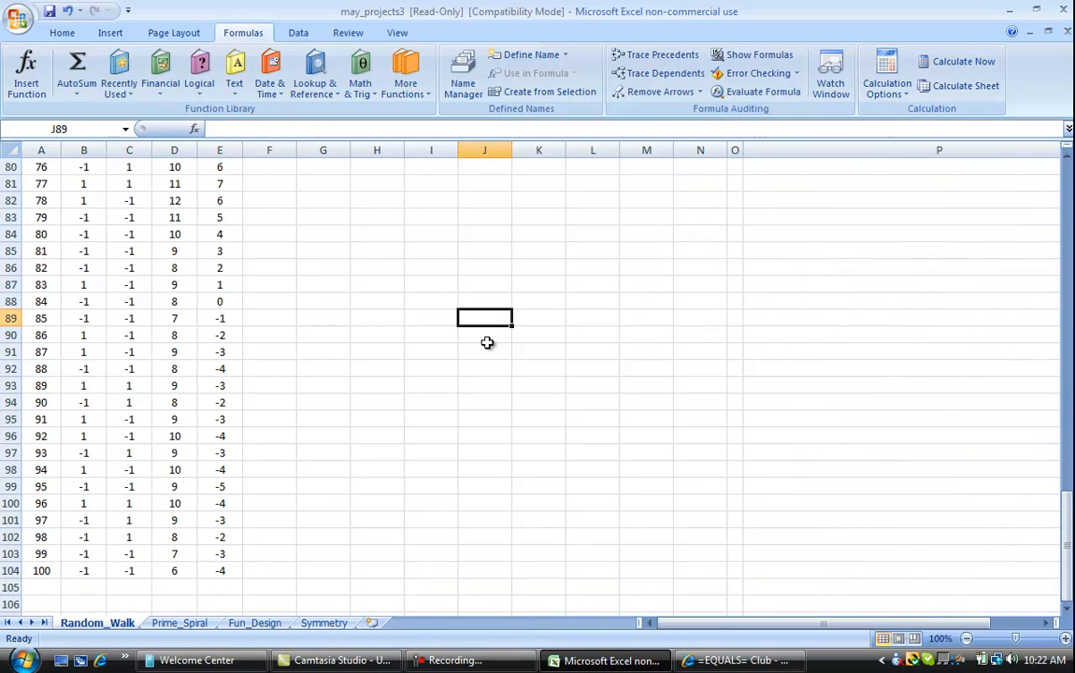
left_click(959, 65)
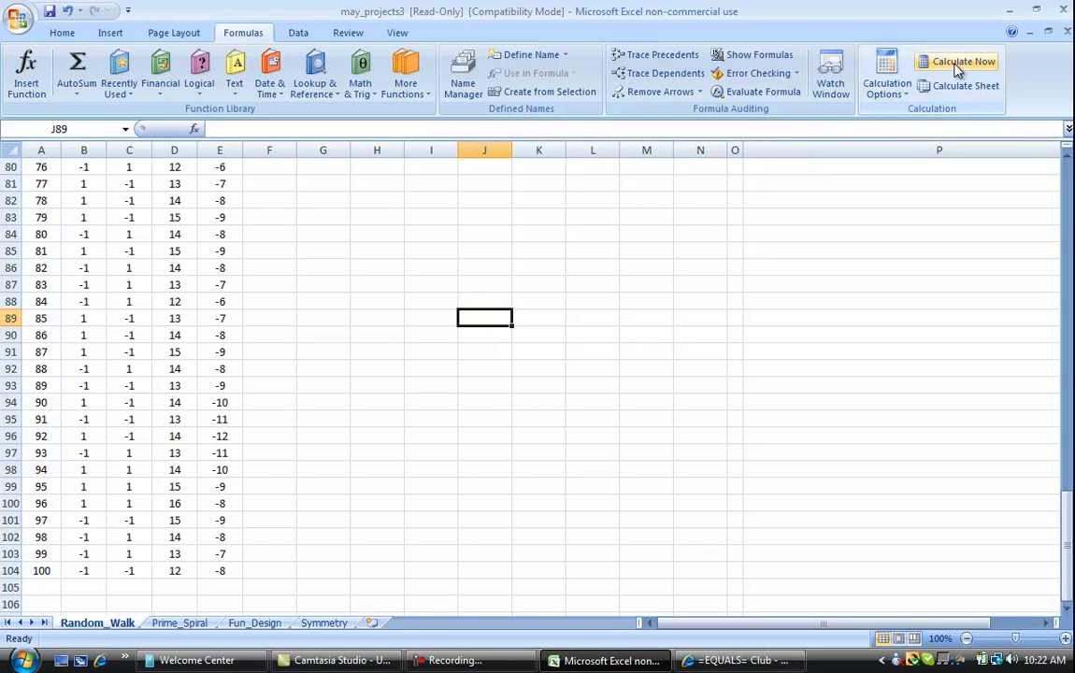
left_click(957, 65)
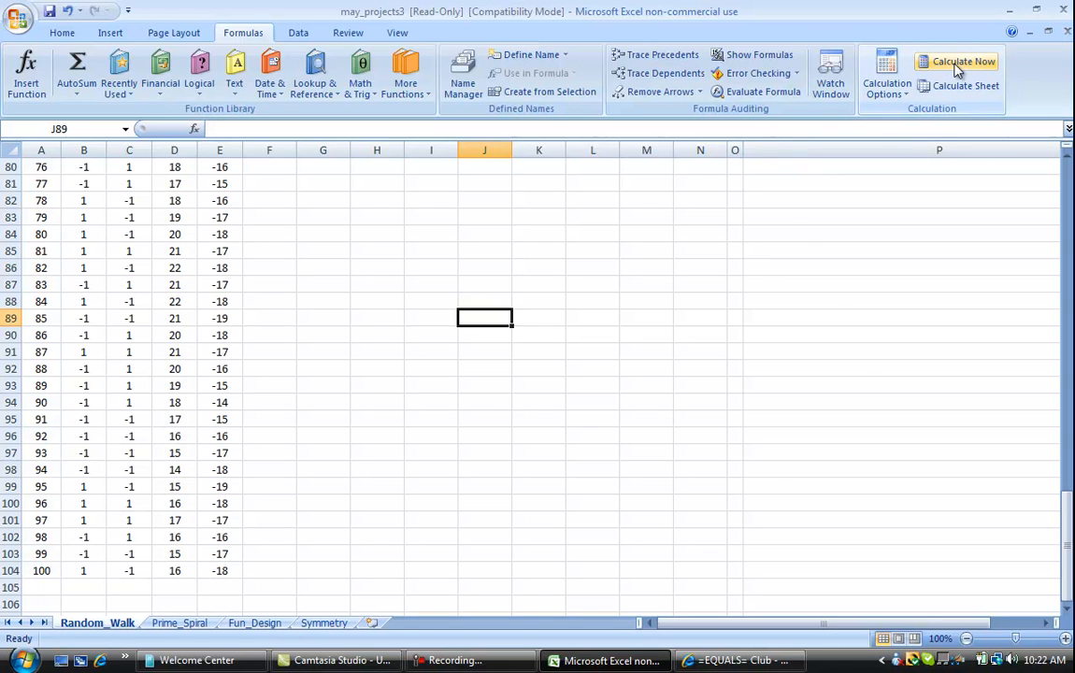
Step: Insert a markers-only scatter chart of the current position coordinates in D4:E104
left_click(336, 301)
key("ctrl+Up")
key("Down")
key("Down")
key("Down")
key("Left")
key("Left")
key("Left")
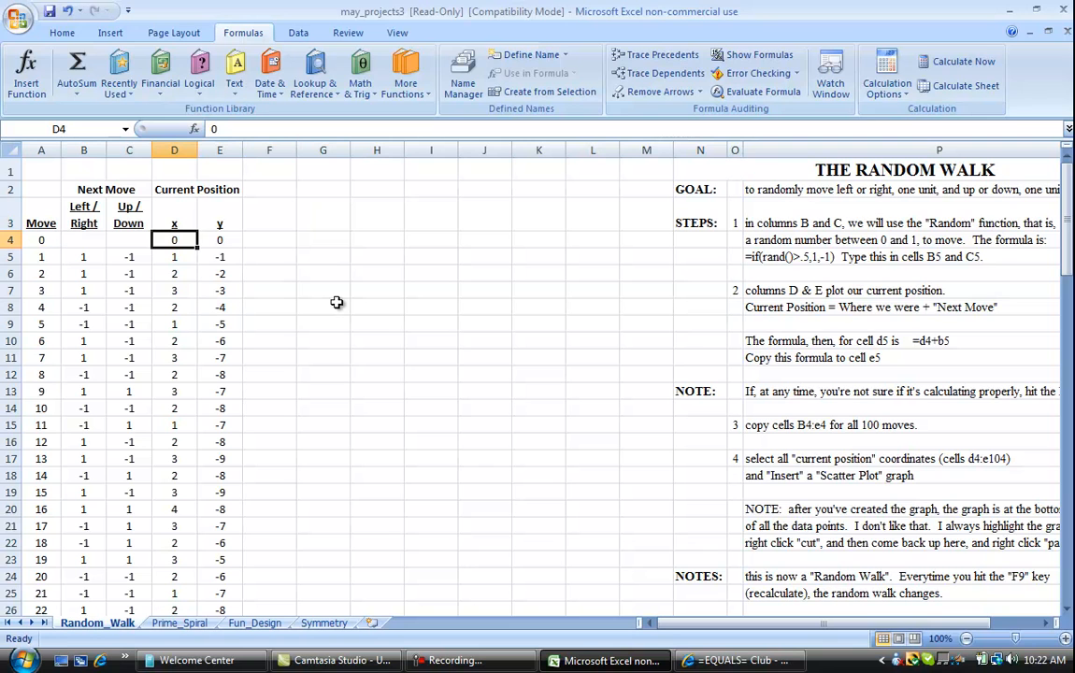
left_click(218, 243)
left_click(174, 254)
left_click_drag(174, 241, 214, 570)
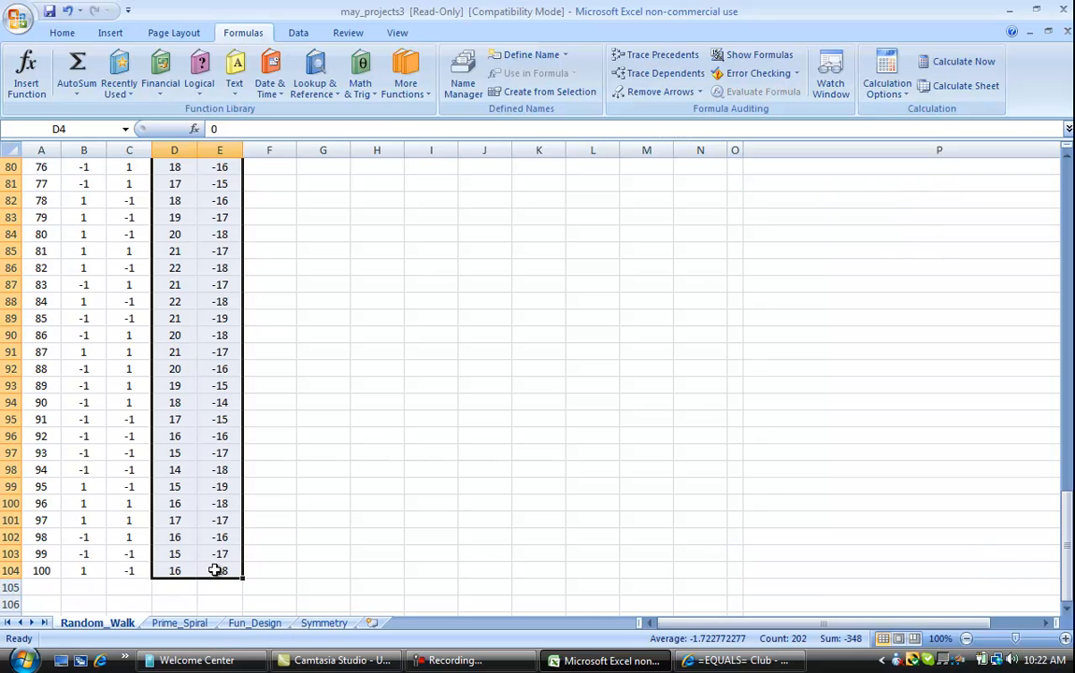
left_click(111, 34)
left_click(452, 93)
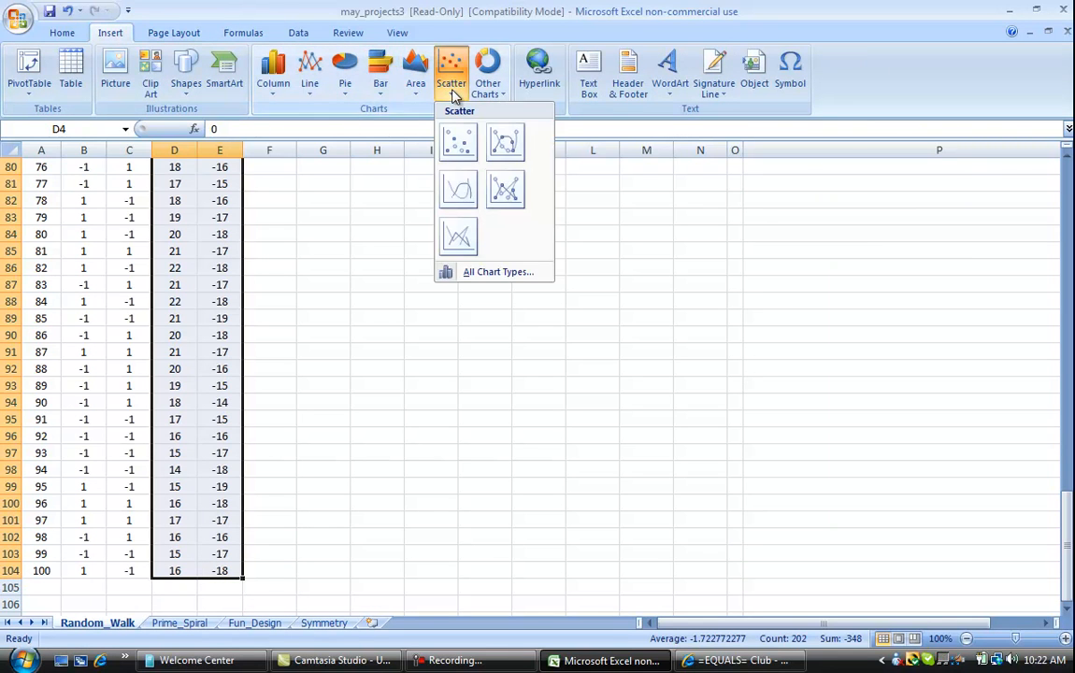
left_click(458, 142)
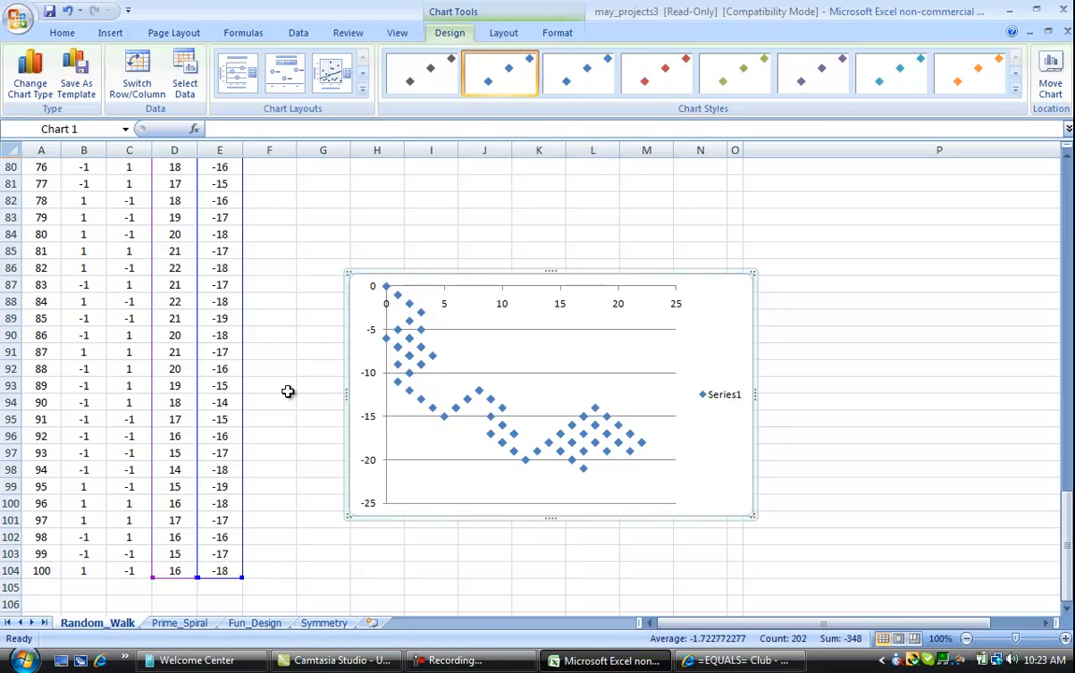
Step: Cut the scatter chart from beside the last rows and paste it at cell G4
right_click(447, 274)
left_click(464, 281)
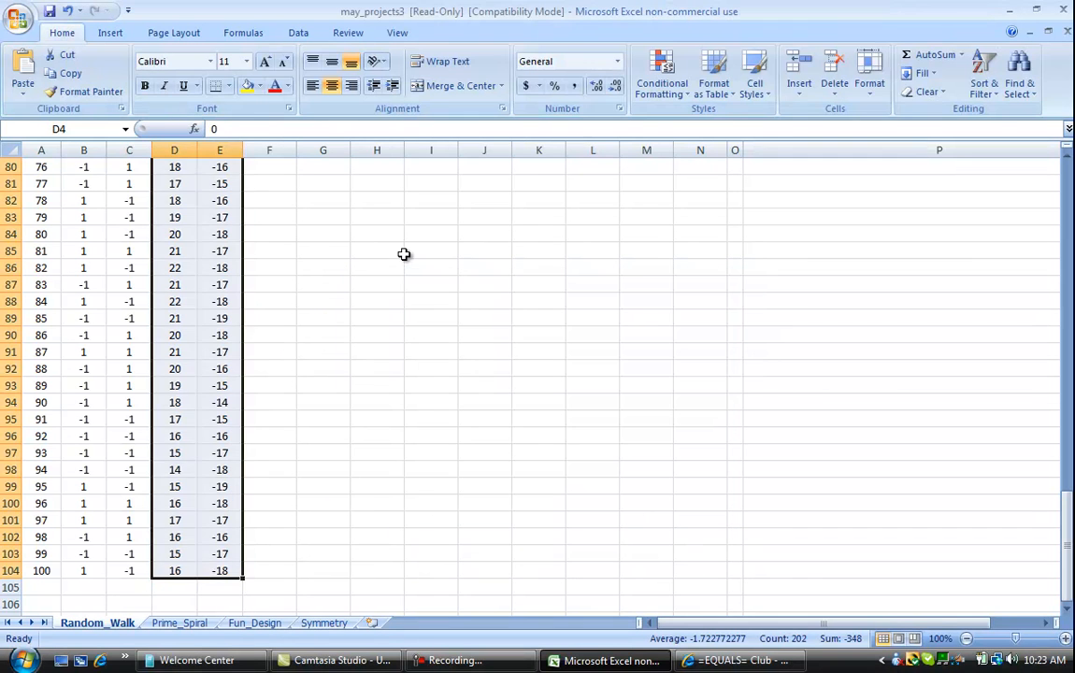
left_click(403, 254)
key("Page_Up")
key("Page_Up")
key("Page_Up")
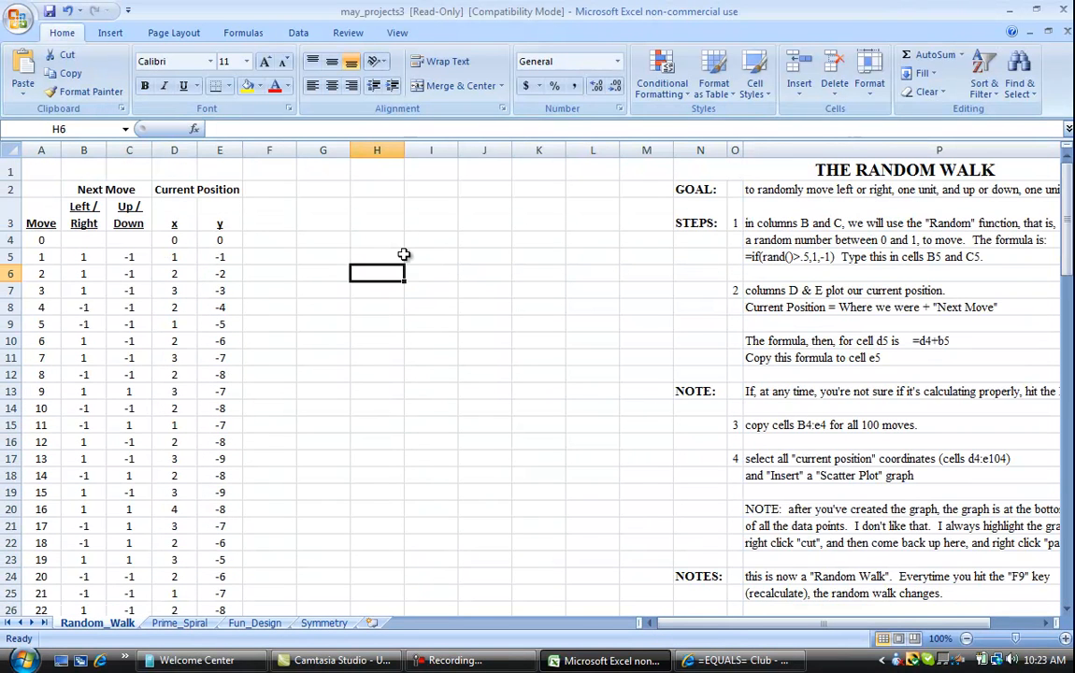
left_click(314, 236)
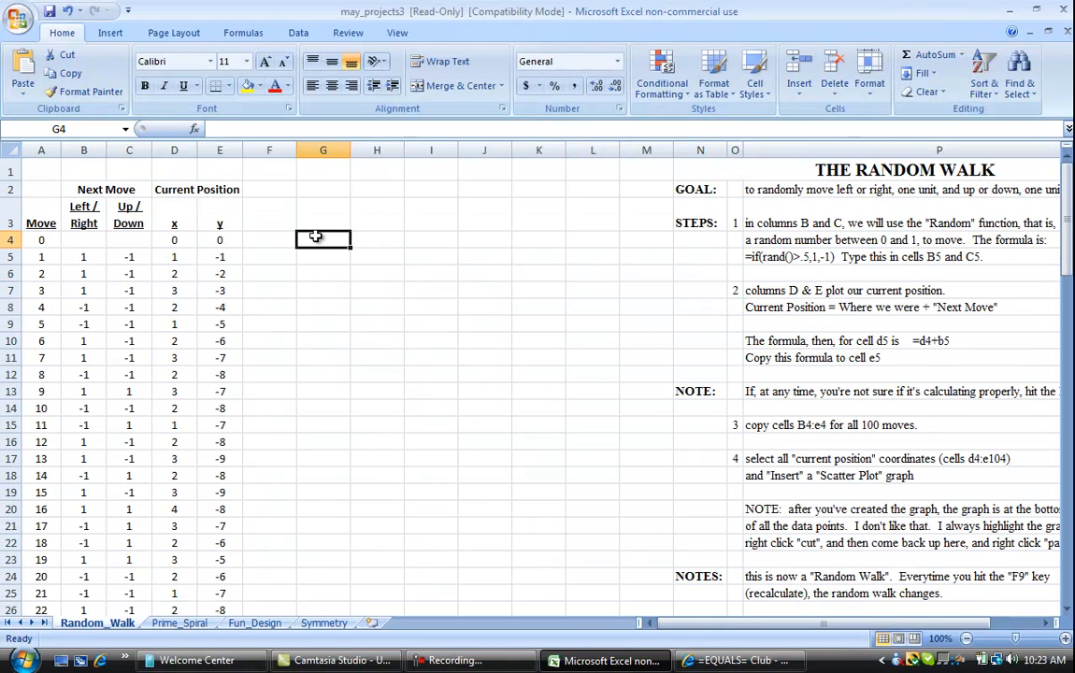
right_click(315, 236)
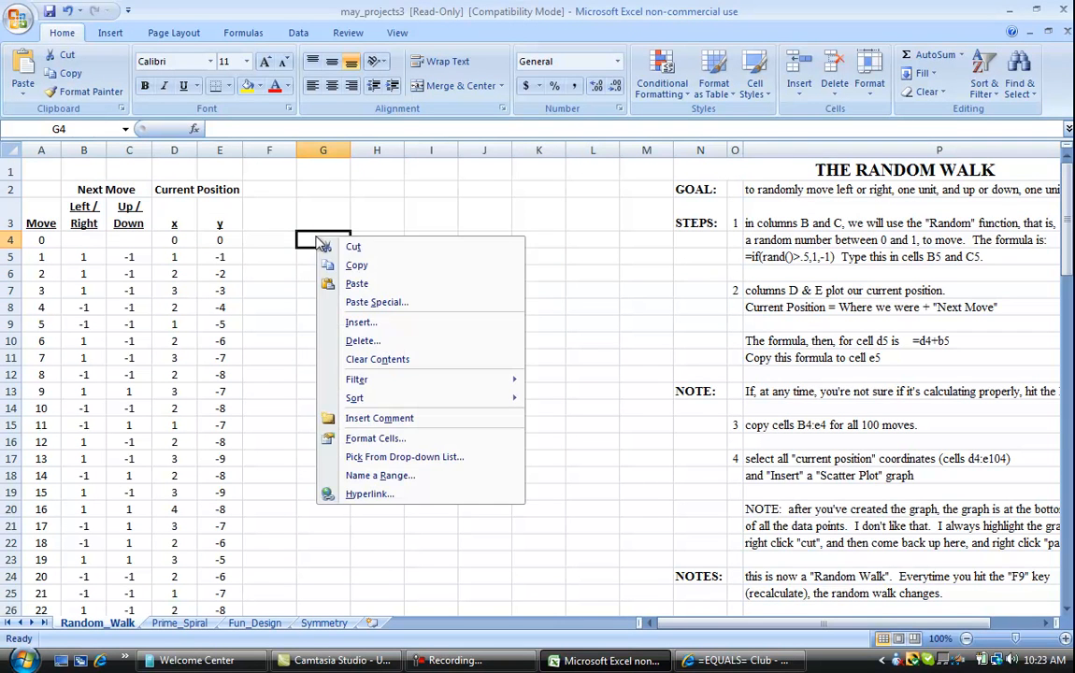
left_click(366, 286)
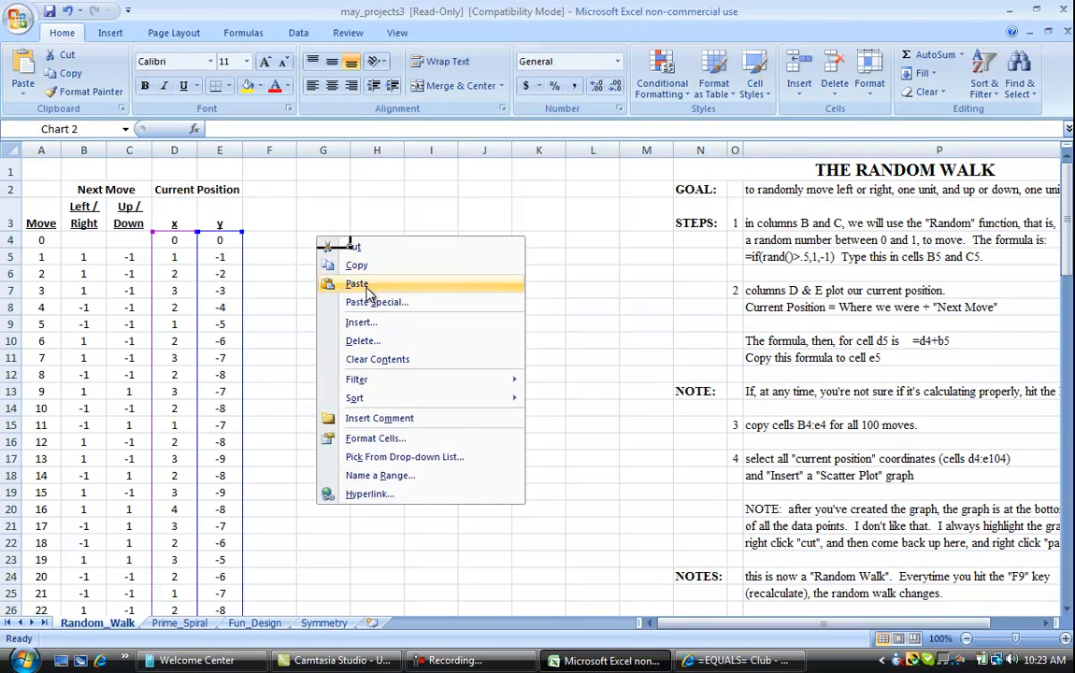
left_click(389, 211)
Step: Recalculate the workbook four times to redraw the random walk on the scatter chart
left_click(243, 33)
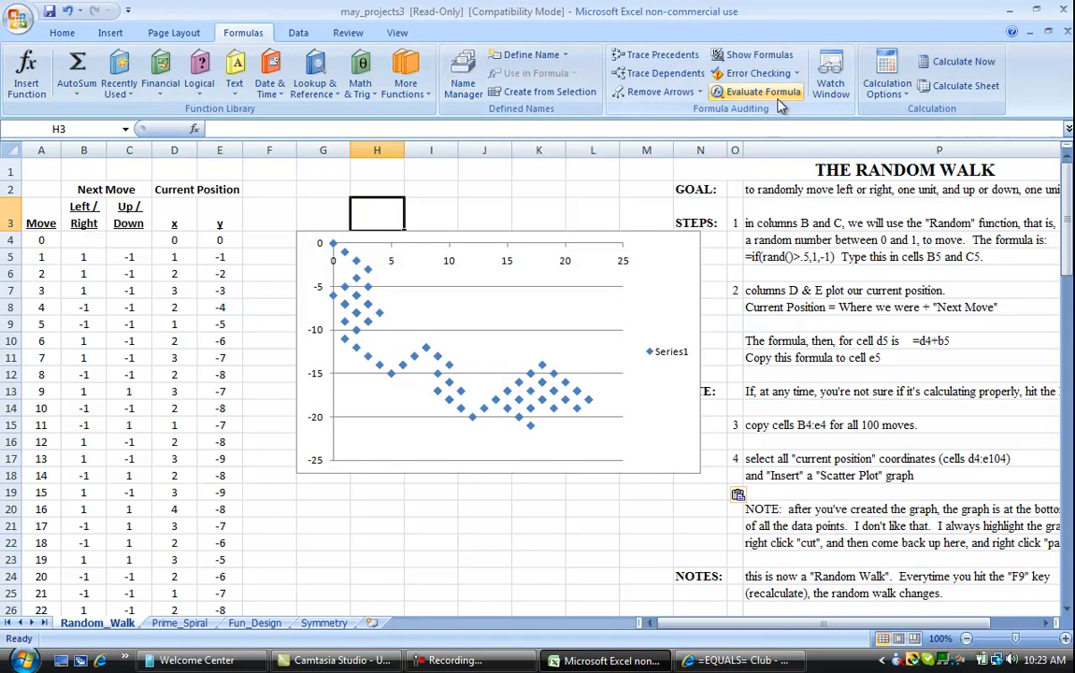
left_click(960, 63)
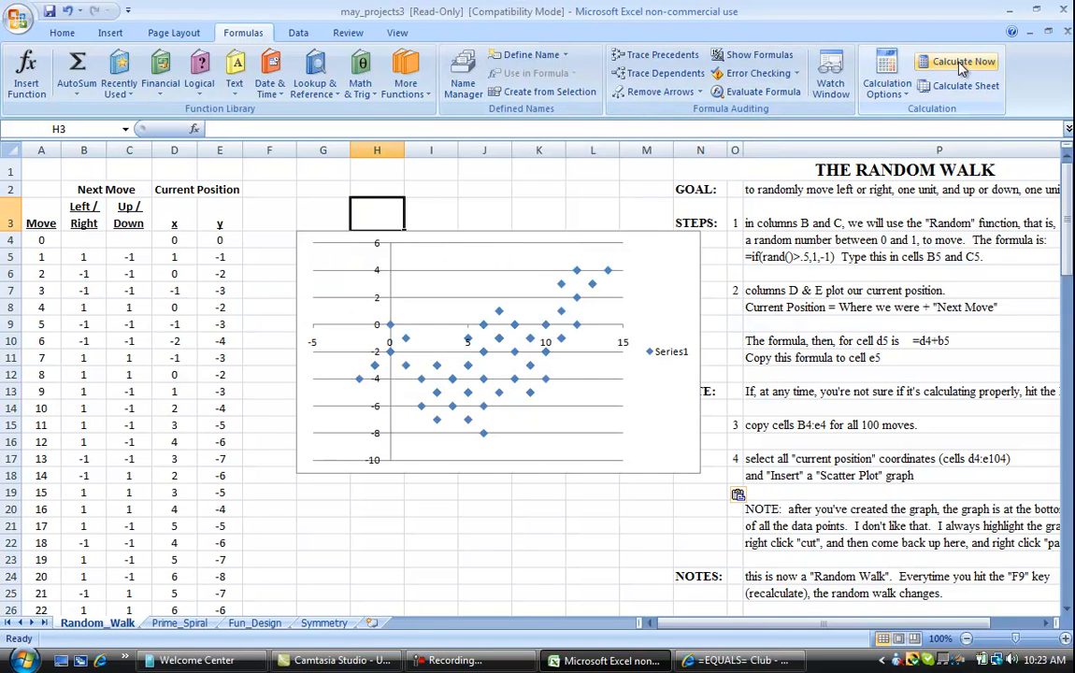
left_click(960, 64)
left_click(960, 64)
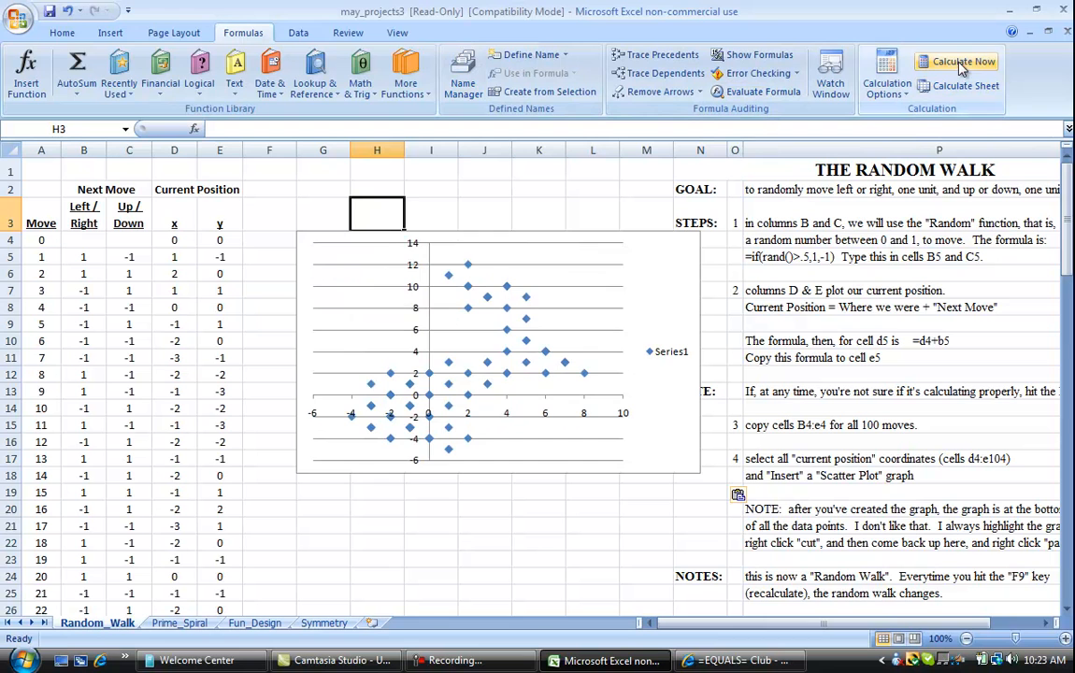
left_click(960, 63)
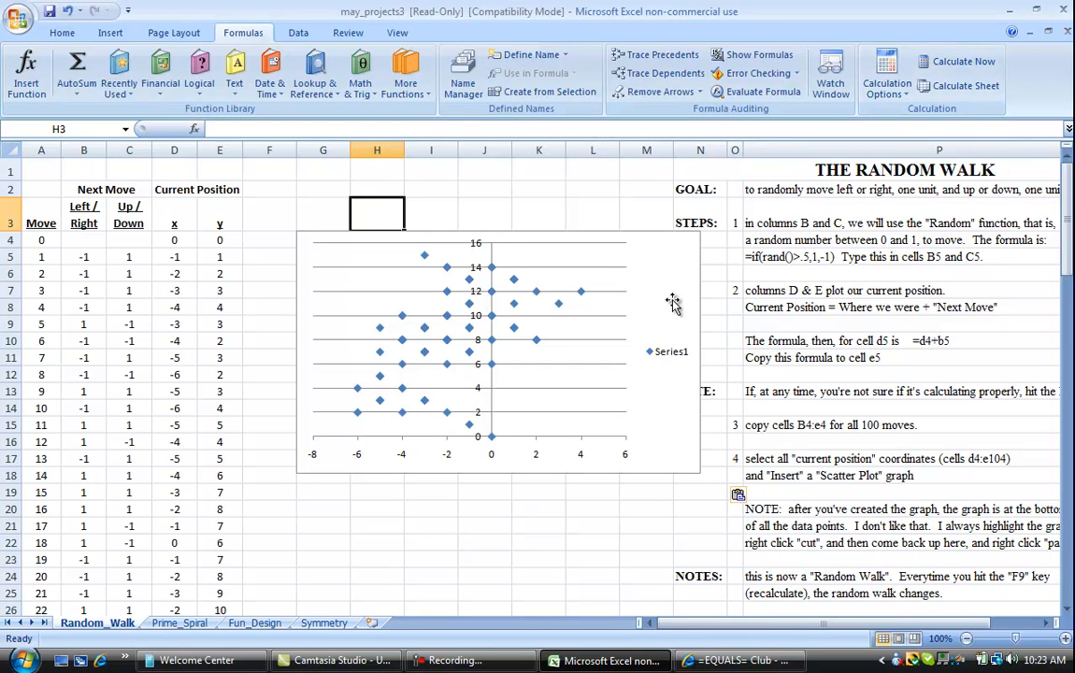
Step: Fix the chart's horizontal axis to a minimum of -20 and a maximum of 20
left_click(582, 464)
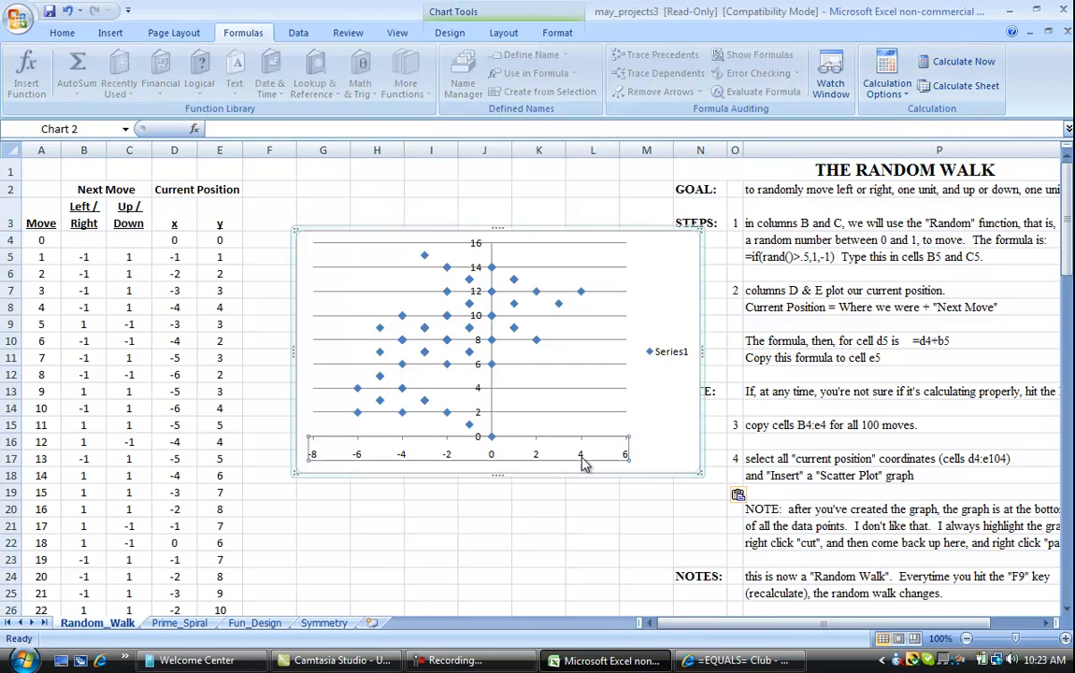
right_click(581, 463)
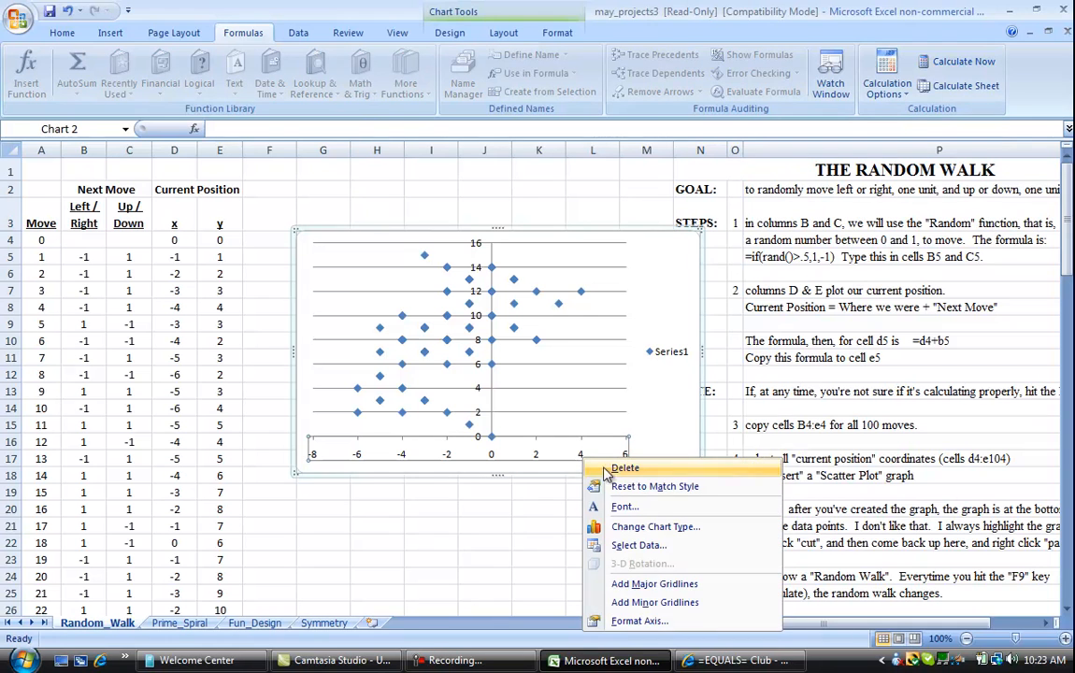
left_click(644, 622)
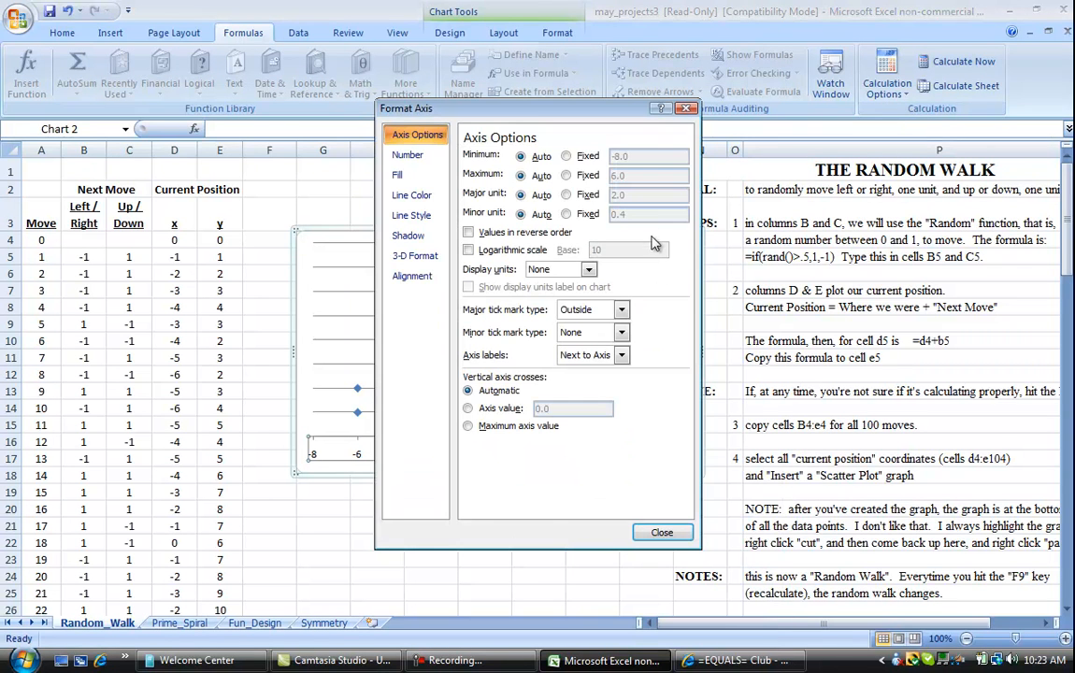
left_click(567, 156)
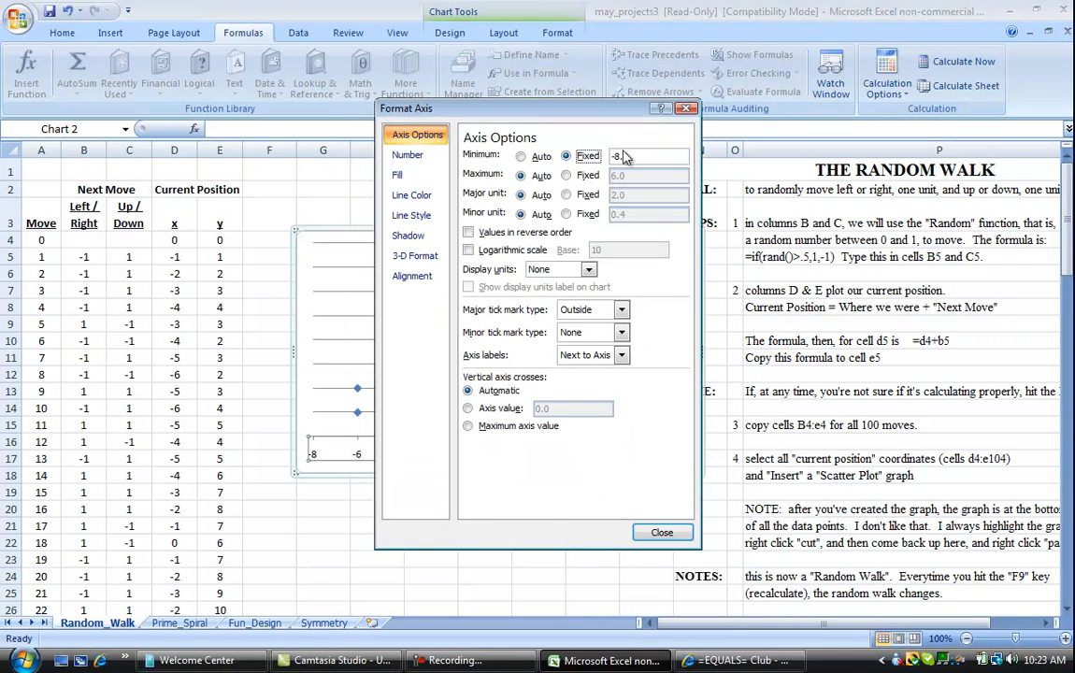
left_click_drag(630, 161, 592, 166)
left_click(567, 175)
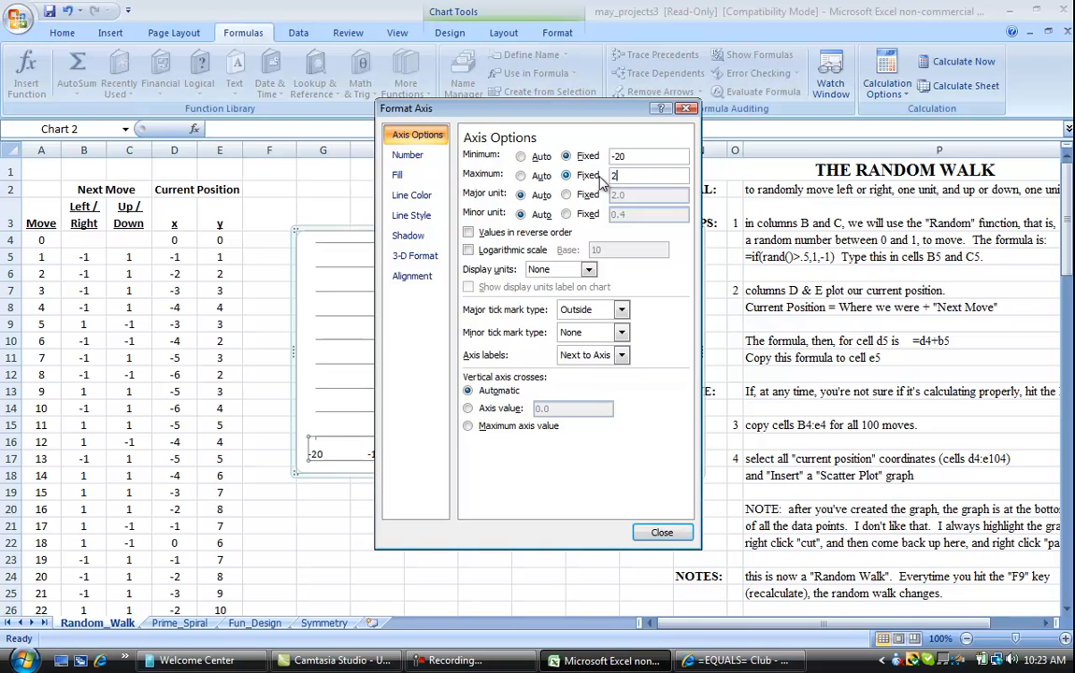
type("20")
key("Return")
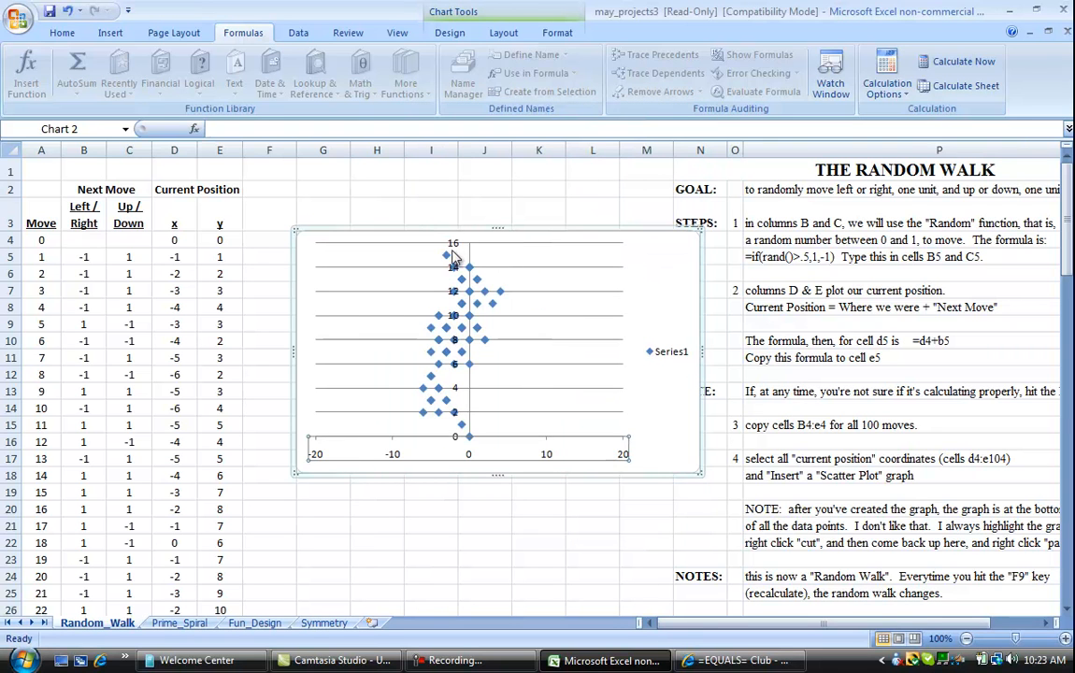
Step: Fix the chart's vertical axis to a minimum of -20 and a maximum of 20
left_click(459, 250)
right_click(458, 247)
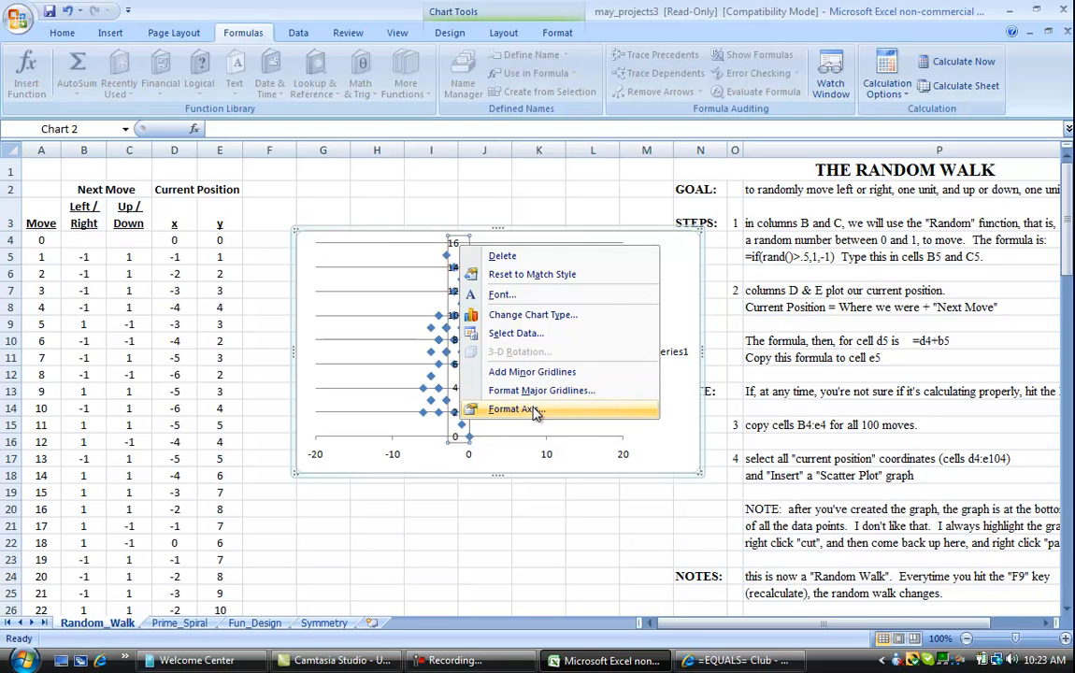
left_click(514, 409)
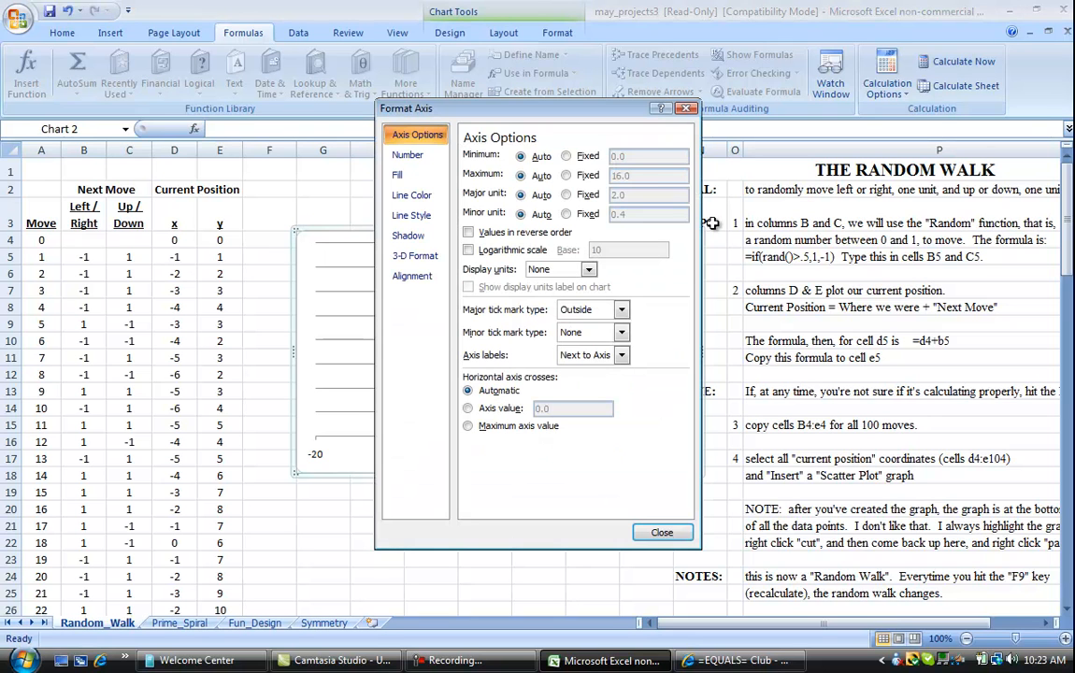
left_click(567, 157)
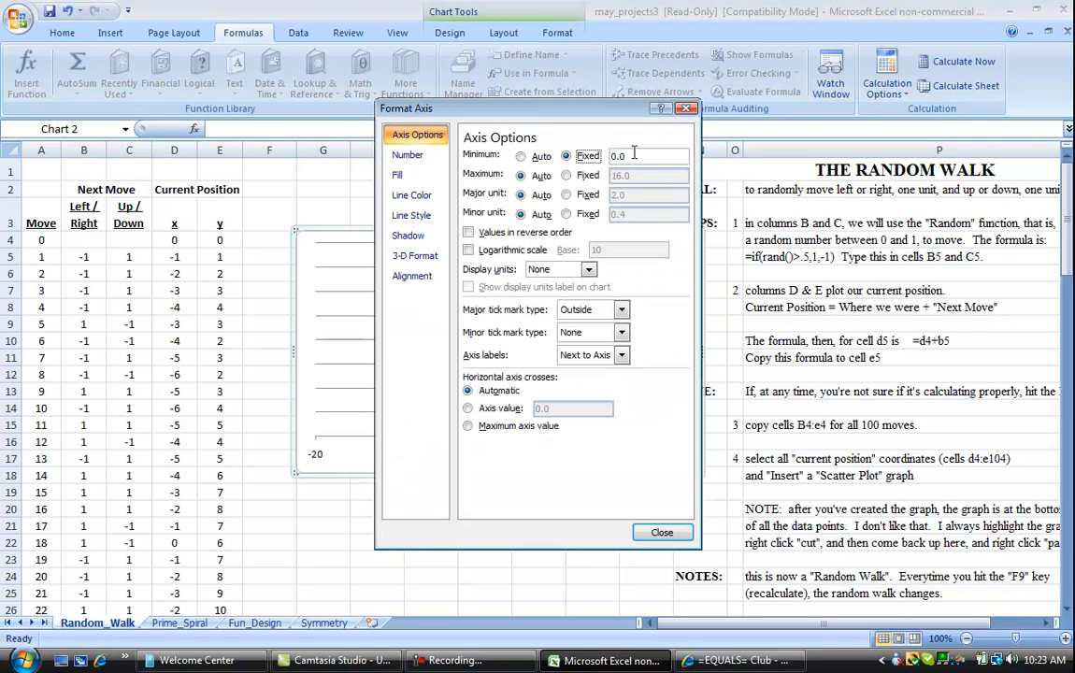
left_click(572, 176)
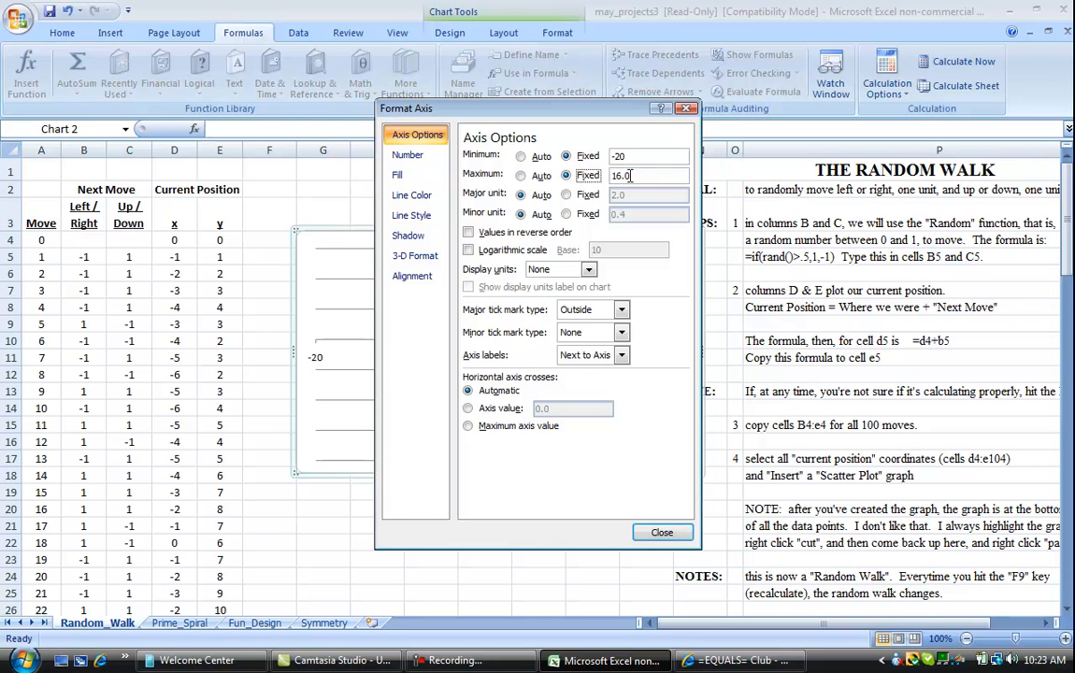
type("20")
key("Return")
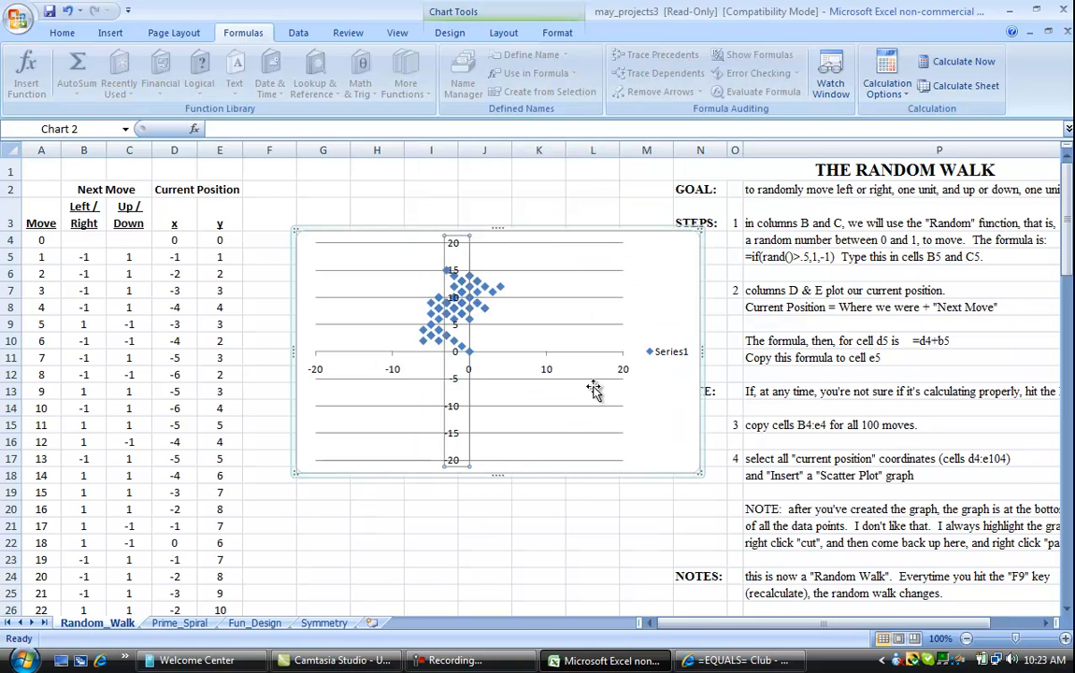
Step: Delete the legend and the horizontal gridlines from the scatter chart
left_click(667, 357)
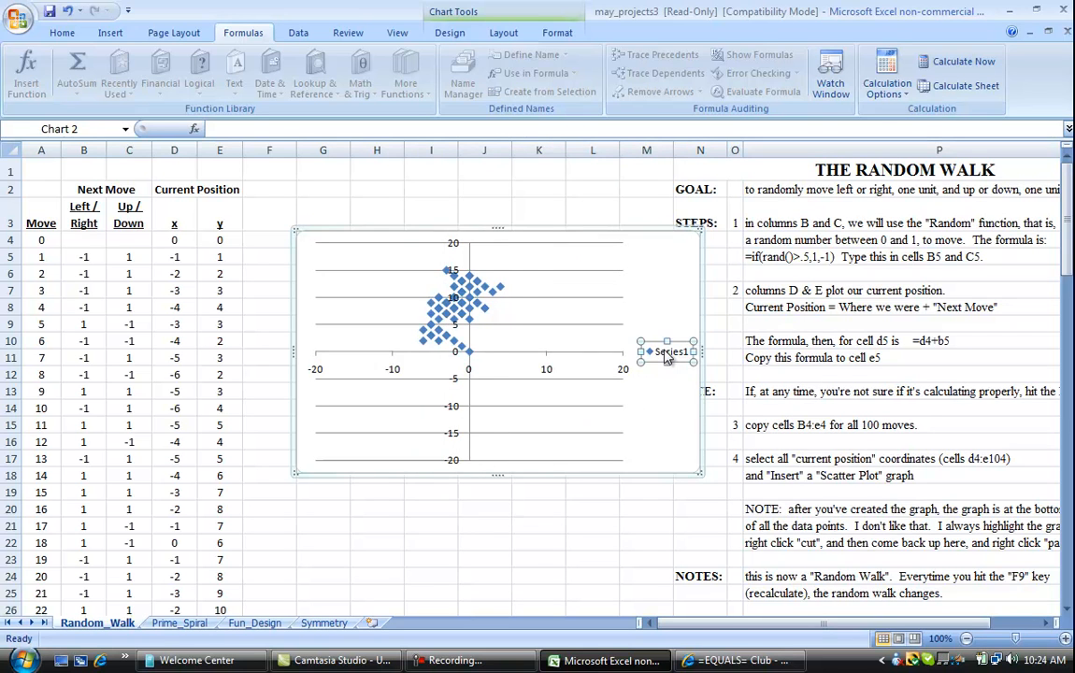
key("Delete")
left_click(657, 326)
right_click(657, 332)
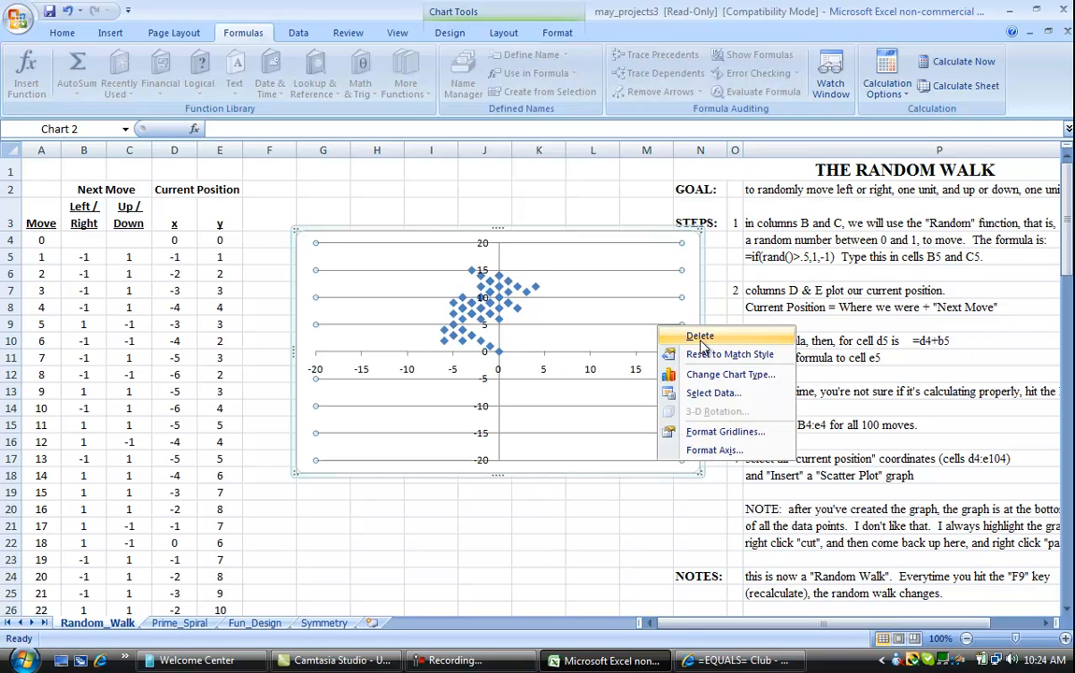
left_click(701, 338)
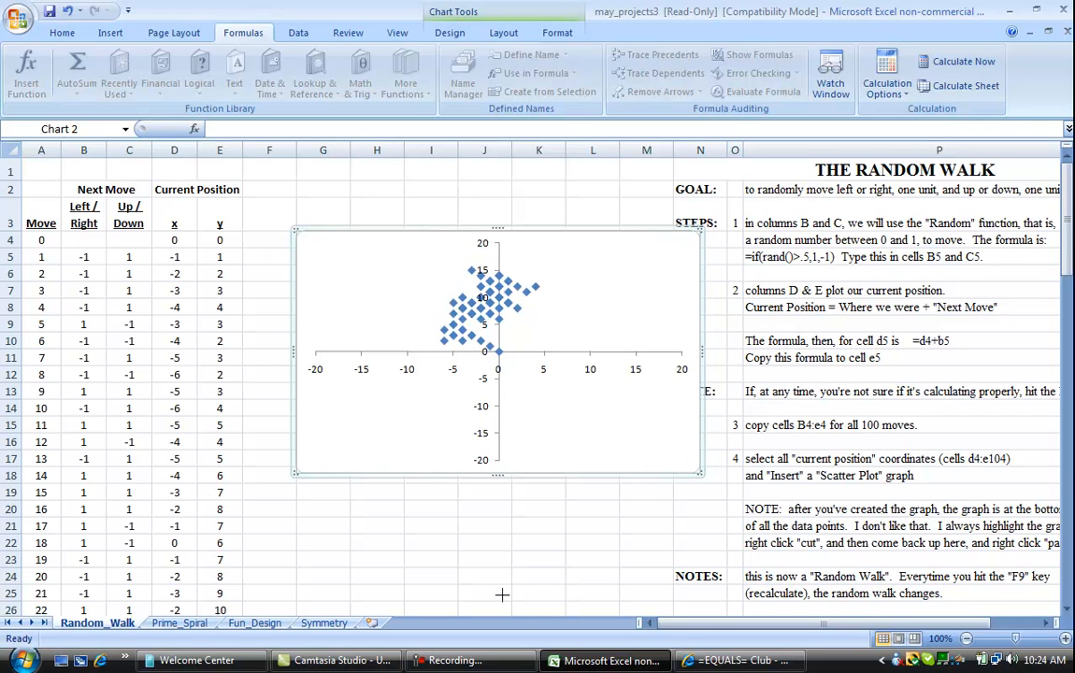
Step: Resize the chart to a roughly square shape by extending it down to row 25 and narrowing it to column M's edge
left_click_drag(503, 595, 503, 595)
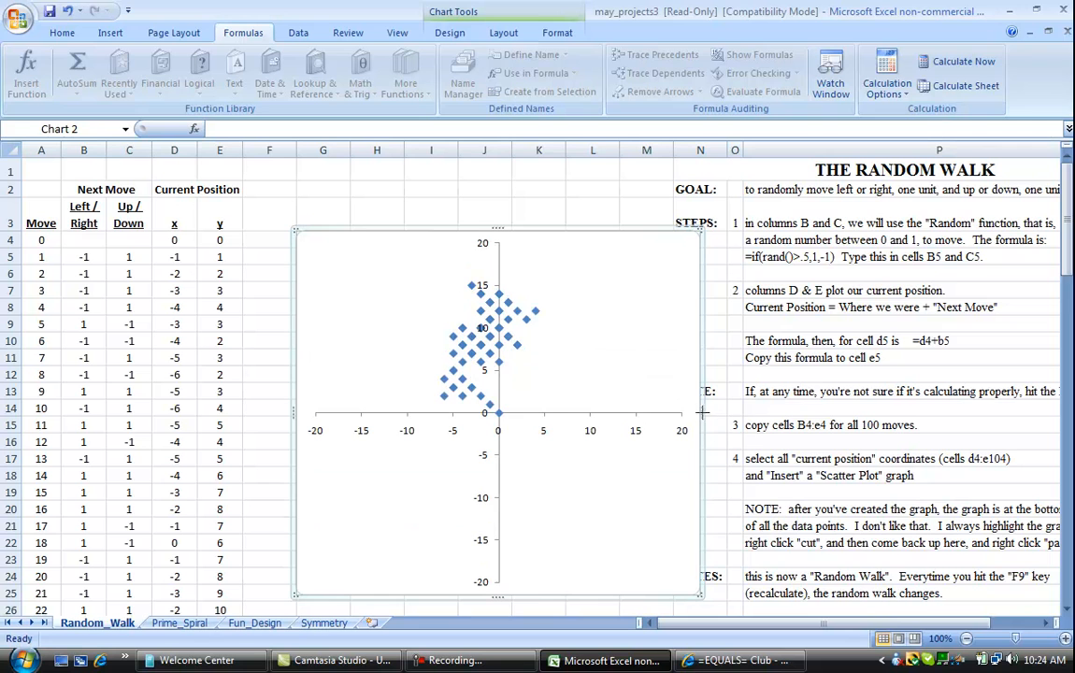
left_click_drag(679, 412, 677, 413)
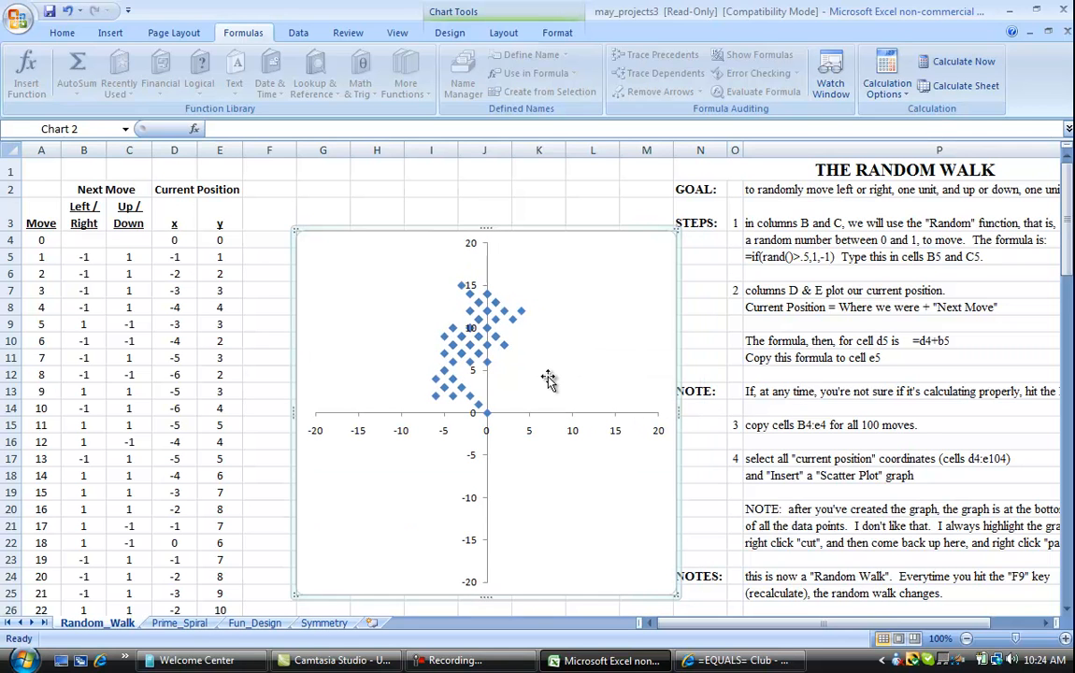
Step: Format the chart's data series with a solid line color so the plotted positions are connected
left_click(472, 353)
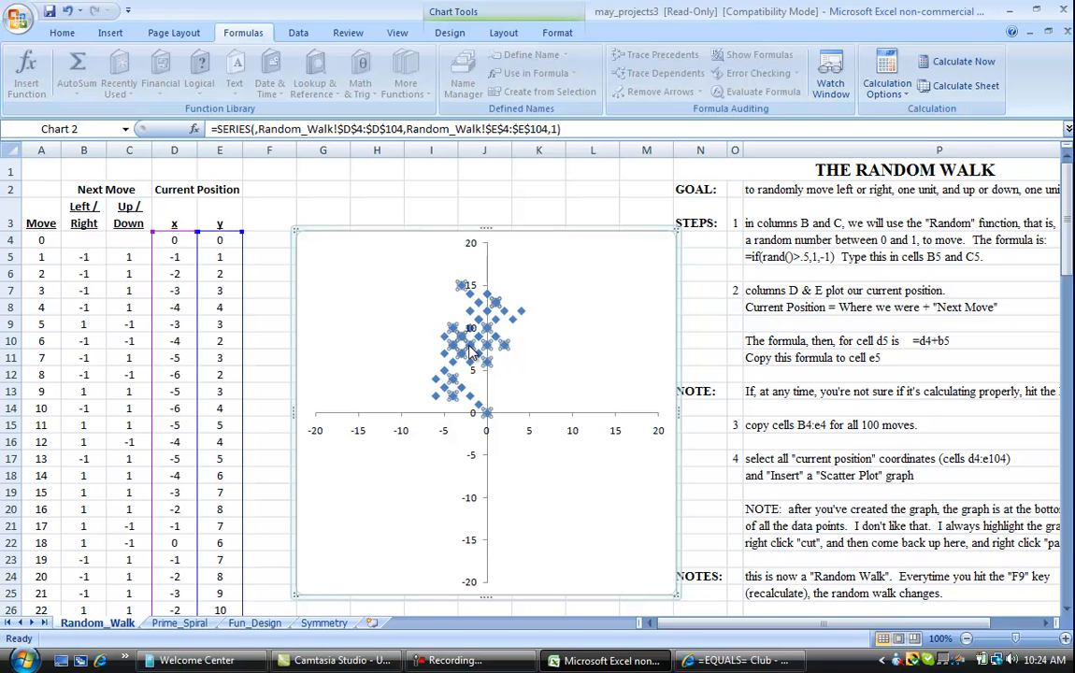
right_click(470, 349)
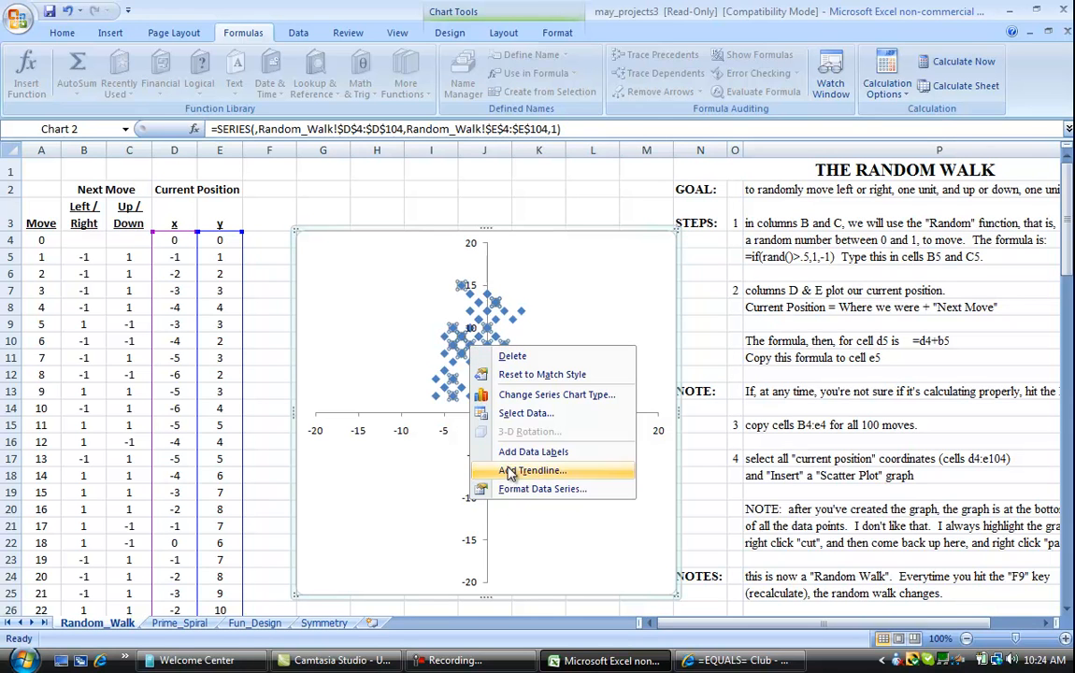
left_click(520, 490)
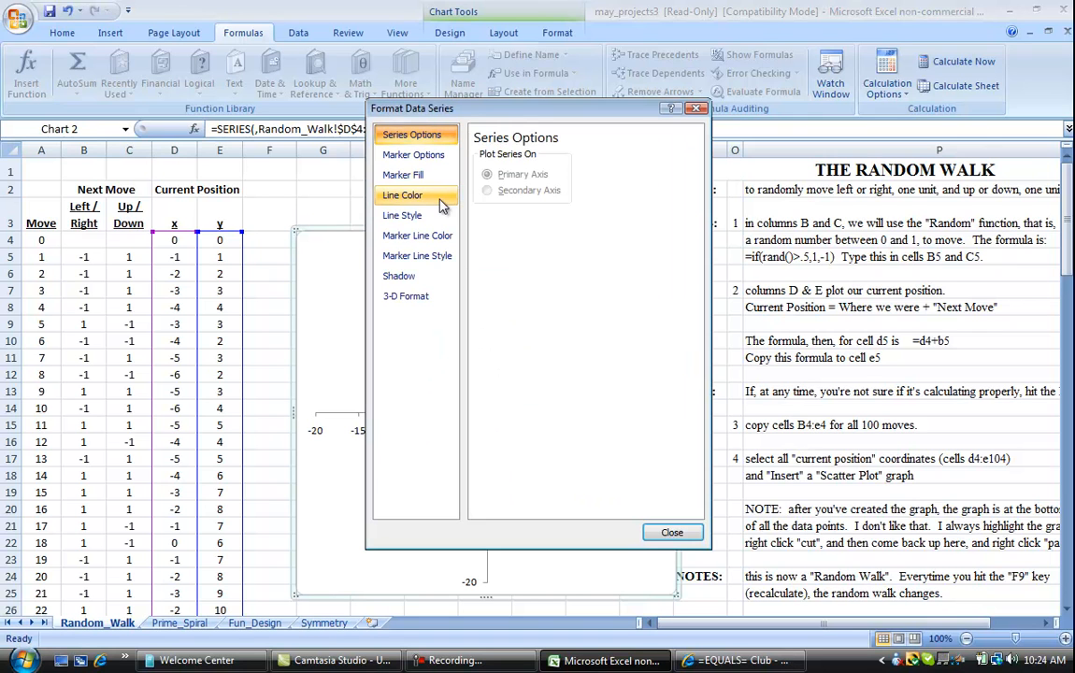
left_click(442, 202)
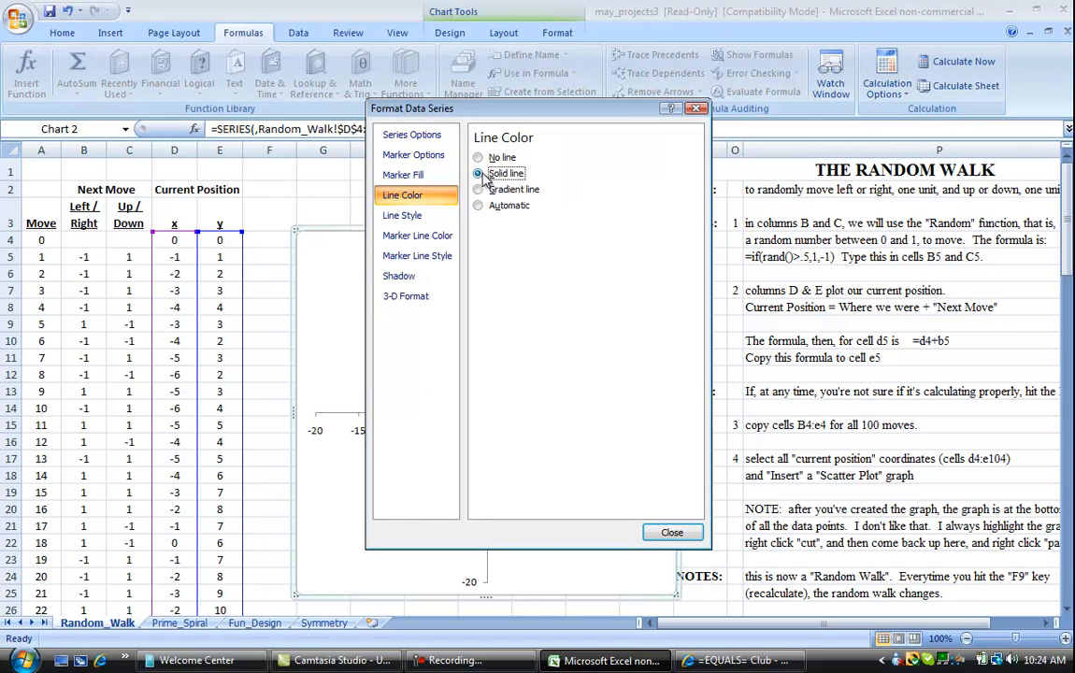
left_click(494, 173)
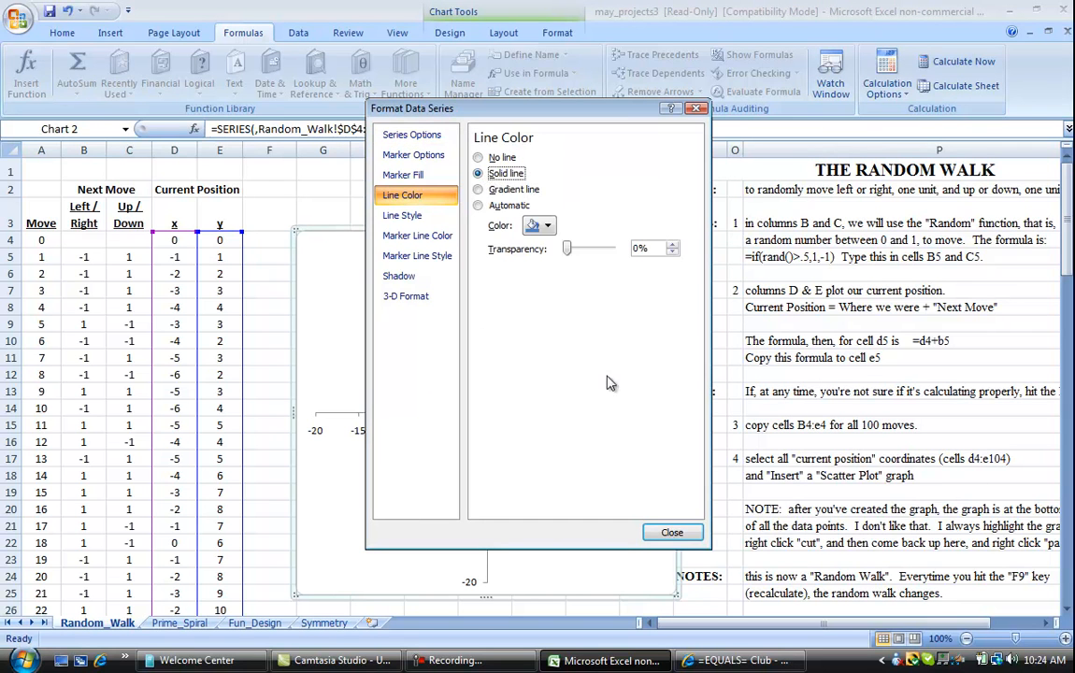
left_click(688, 539)
left_click(801, 365)
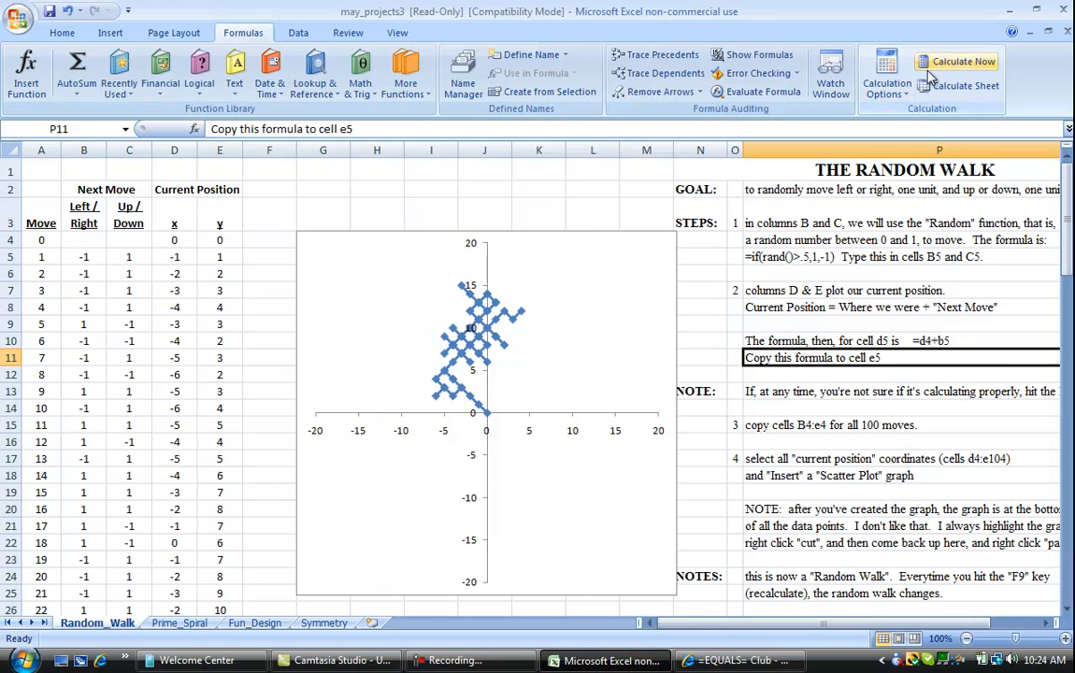
Step: Recalculate the workbook seven times to redraw the connected random walk
left_click(958, 60)
left_click(959, 59)
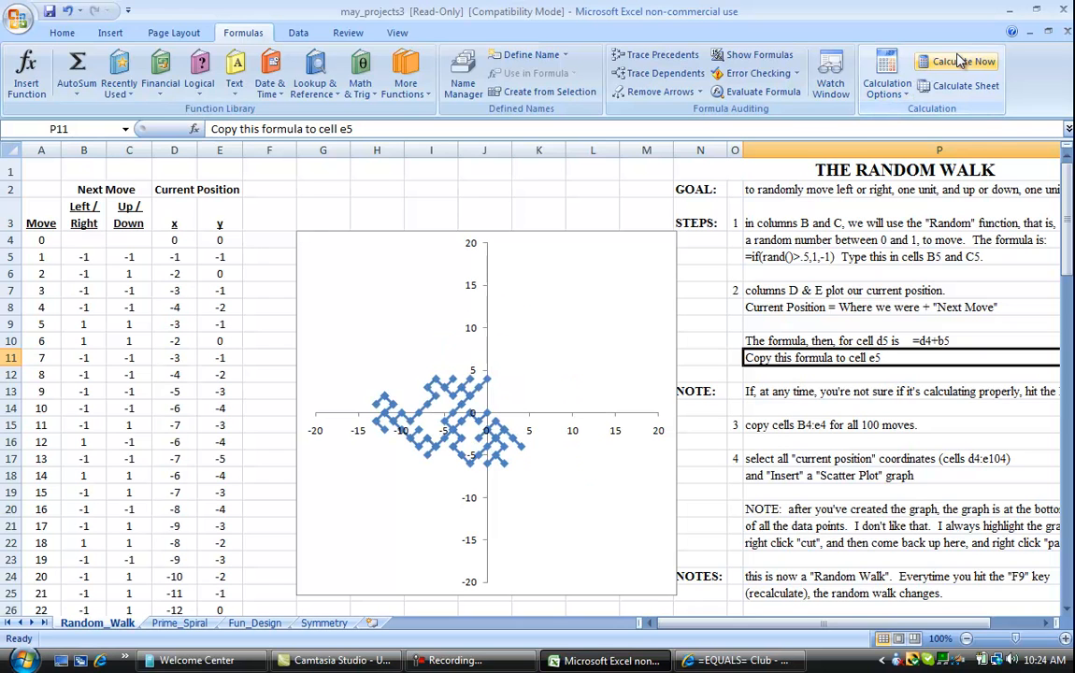
left_click(959, 60)
left_click(958, 60)
left_click(958, 60)
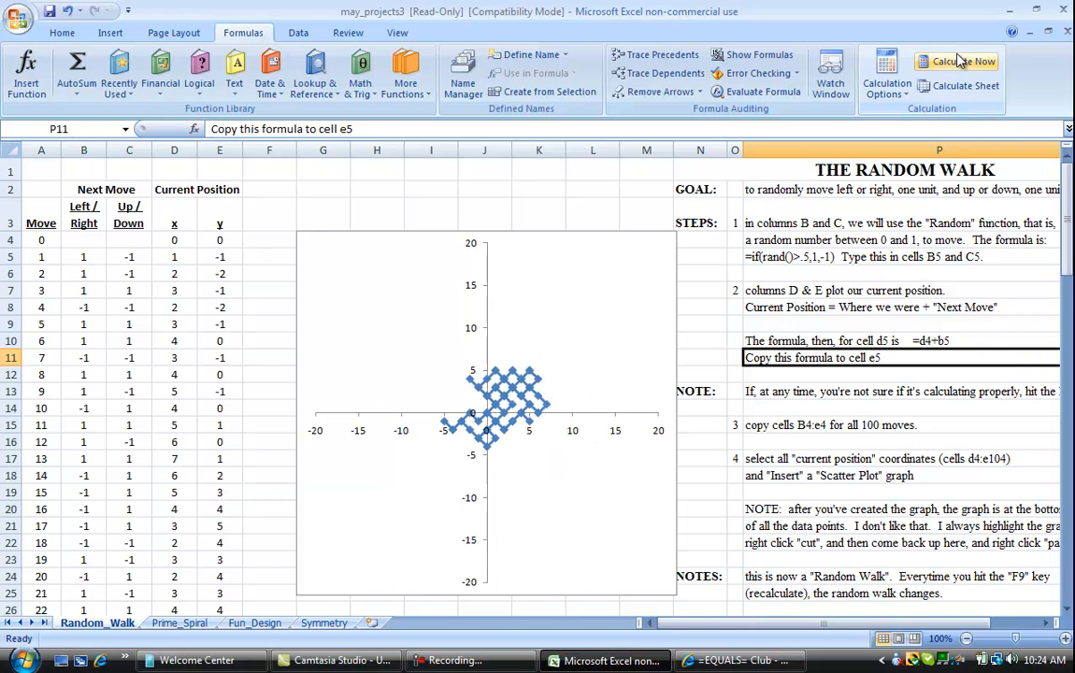
left_click(959, 60)
left_click(959, 59)
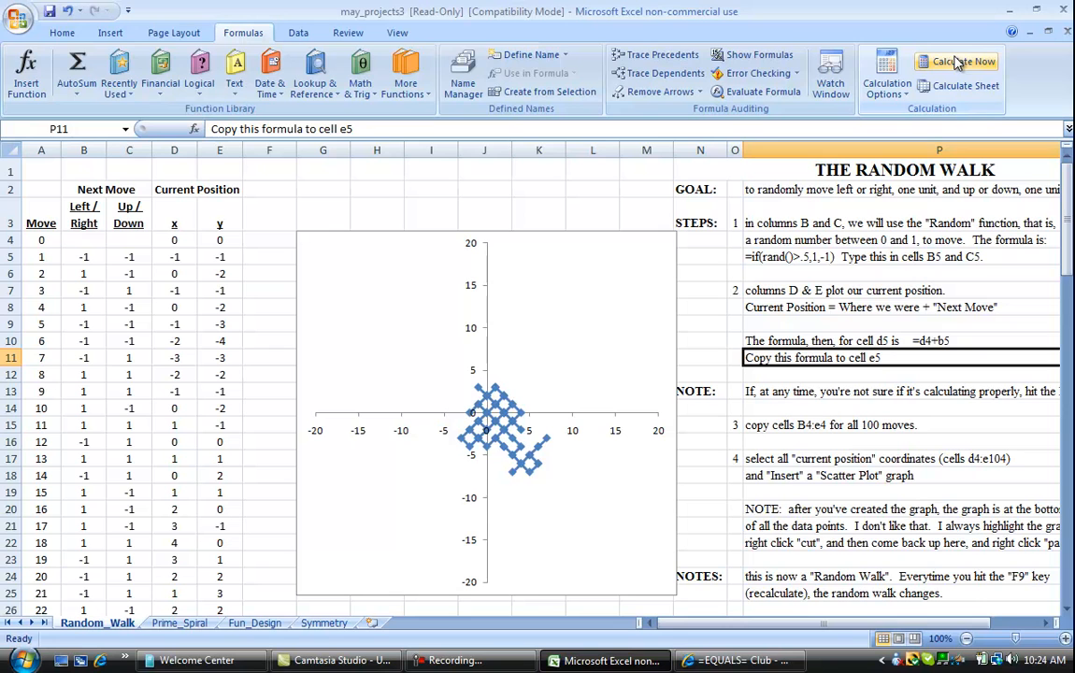
Step: Label cell G2 "start" and link H2 to the starting x position with =D4
left_click(327, 191)
type("s")
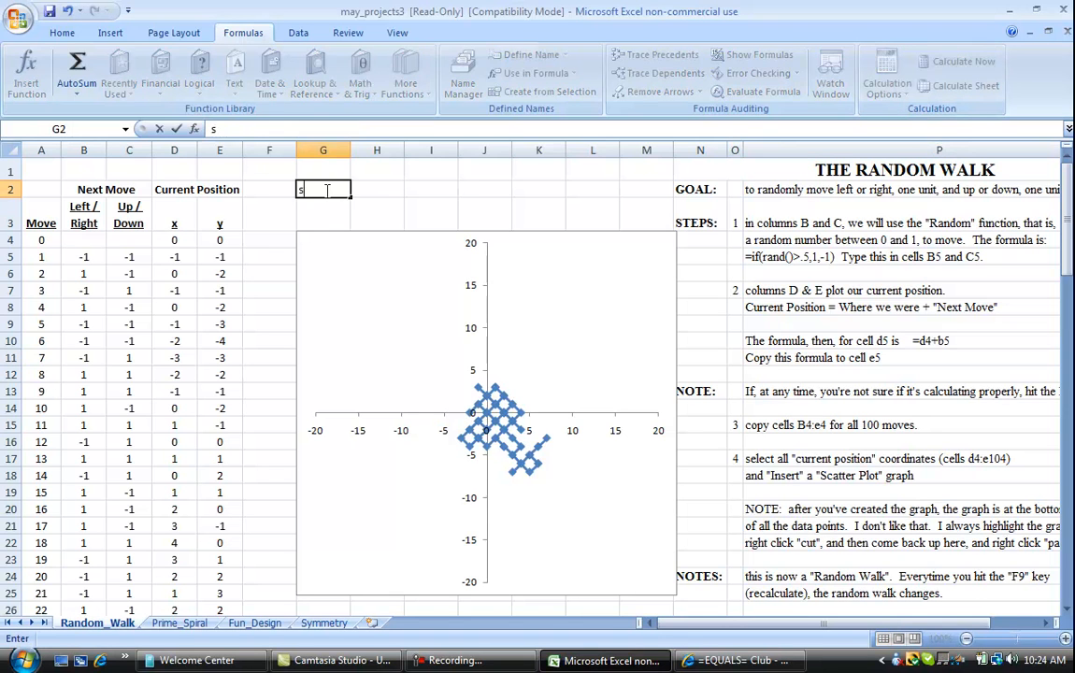
type("tart")
key("Tab")
type("=")
key("Left")
key("Left")
key("Left")
key("Down")
key("Down")
key("Left")
key("Return")
key("Up")
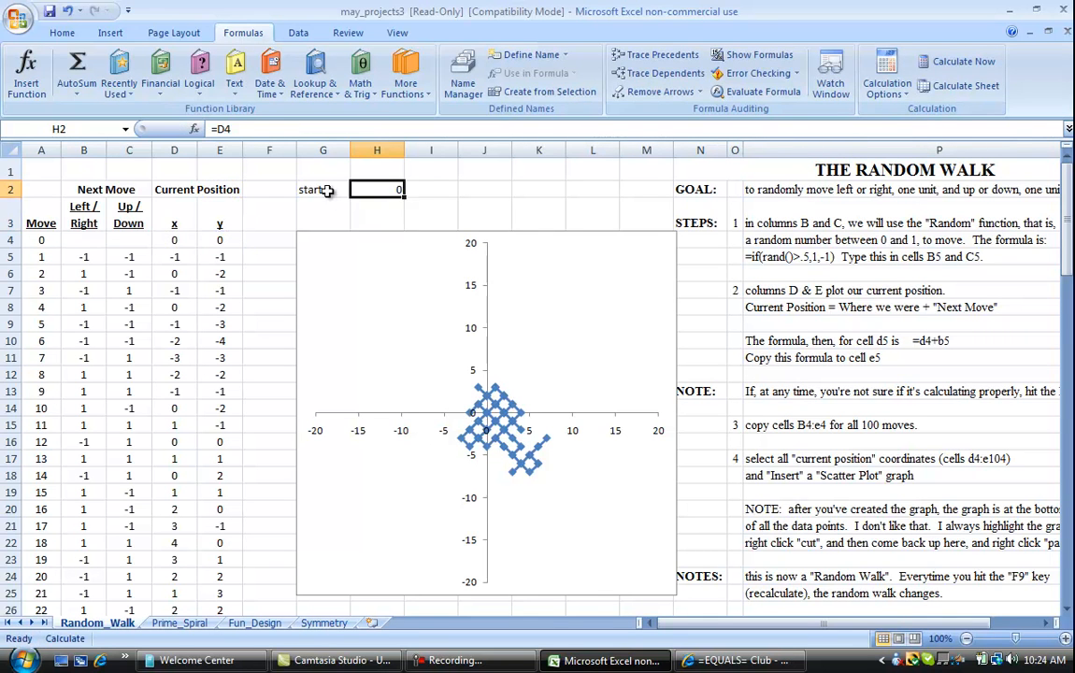
Step: Copy the formula in H2 to I2 to reference the starting y position
key("ctrl+c")
key("Right")
key("ctrl+v")
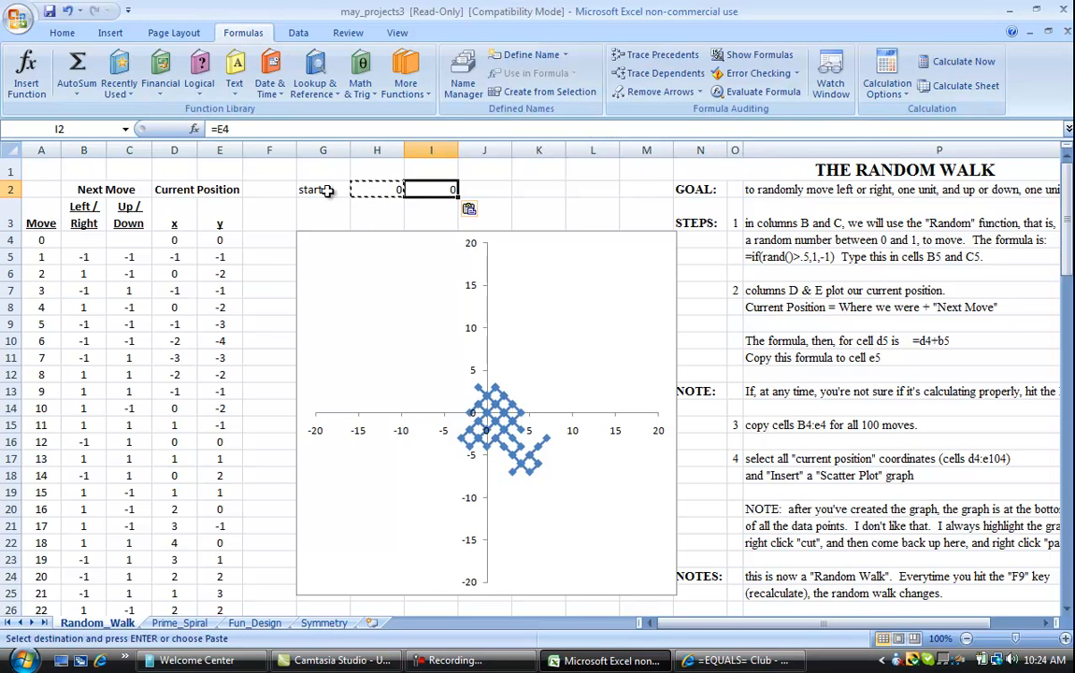
Step: Label cell G3 "end" and link H3 to the final x position with =D104
key("Left")
key("Left")
key("Down")
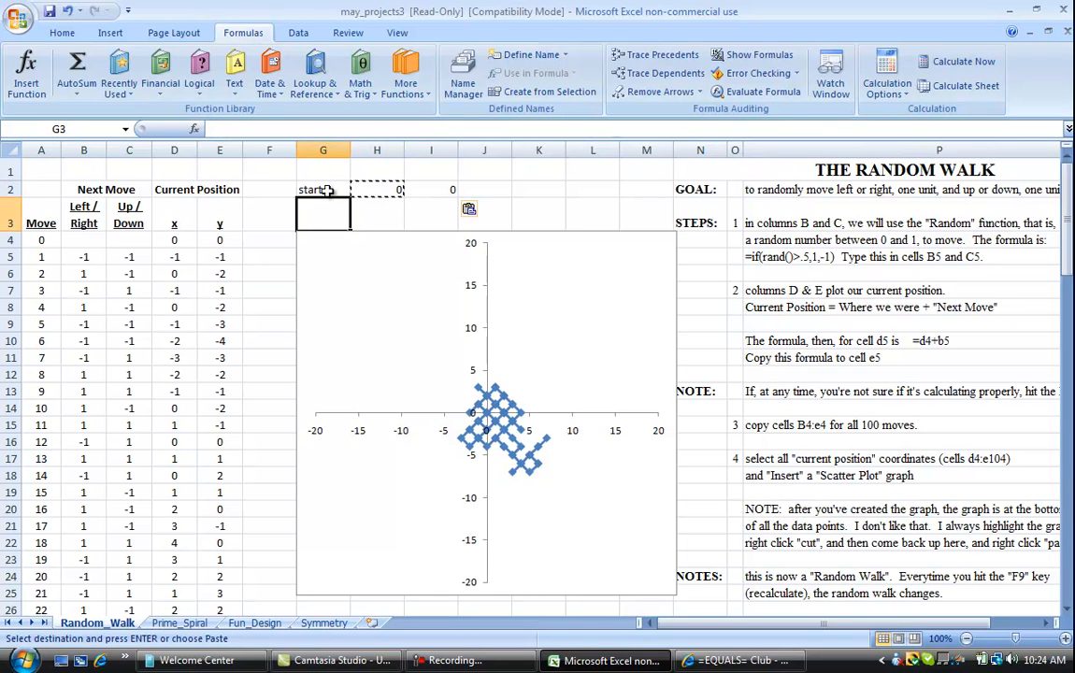
type("end")
key("Tab")
type("=")
key("Left")
key("Left")
key("Left")
key("Left")
key("Page_Down")
key("Page_Down")
key("Page_Down")
key("Page_Down")
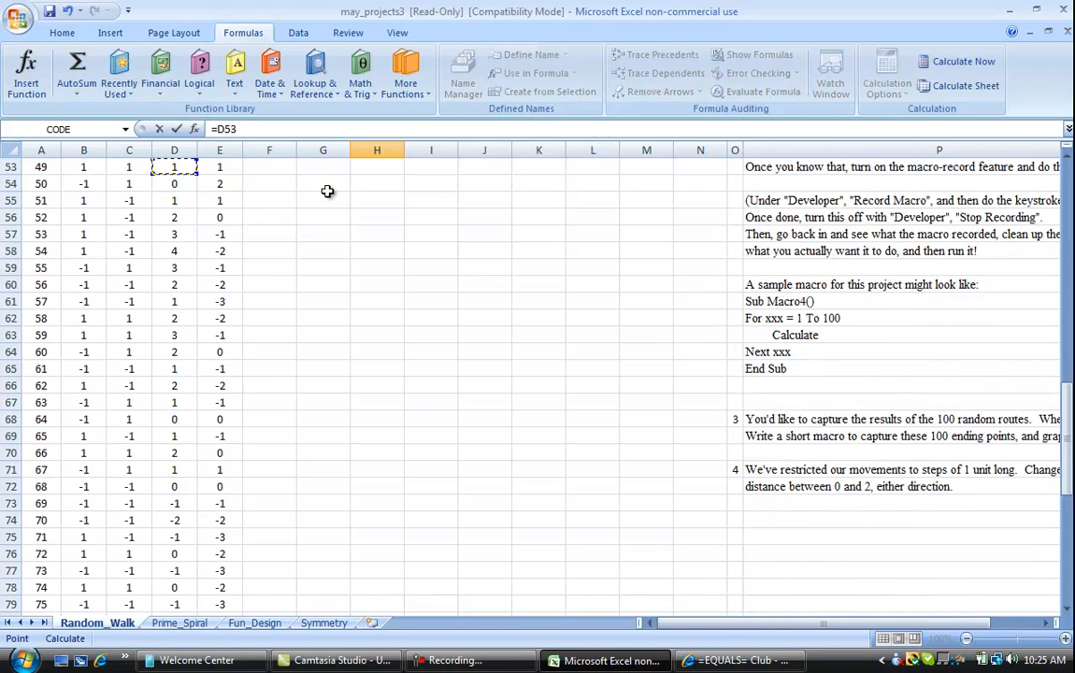
key("Page_Up")
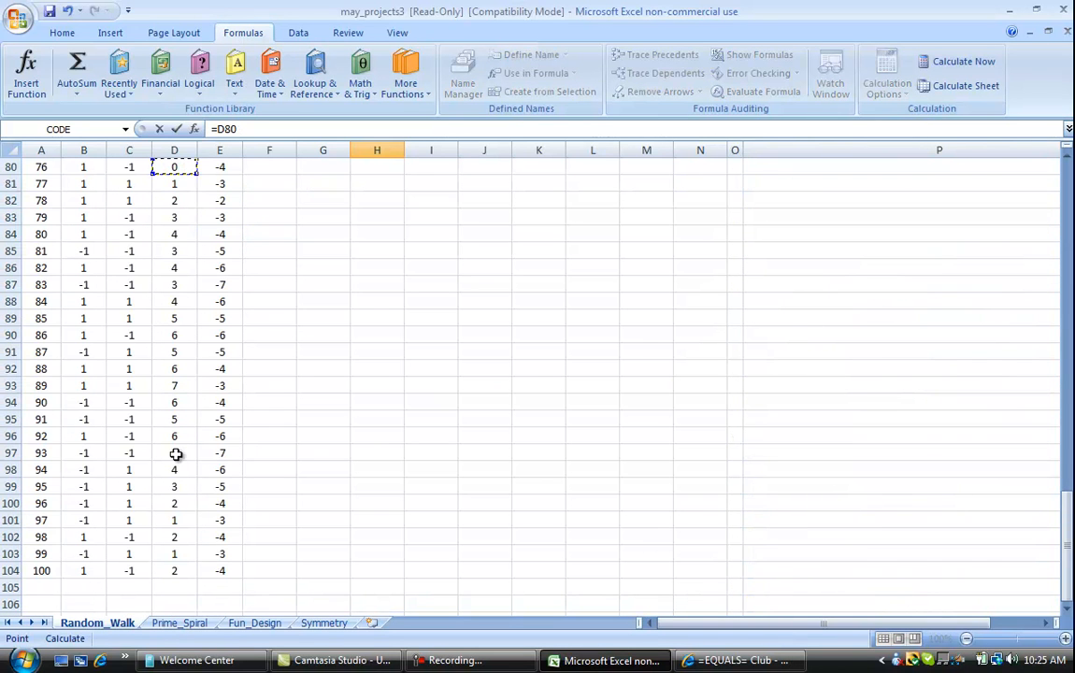
left_click(172, 571)
key("Return")
scroll(416, 245, "up", 1)
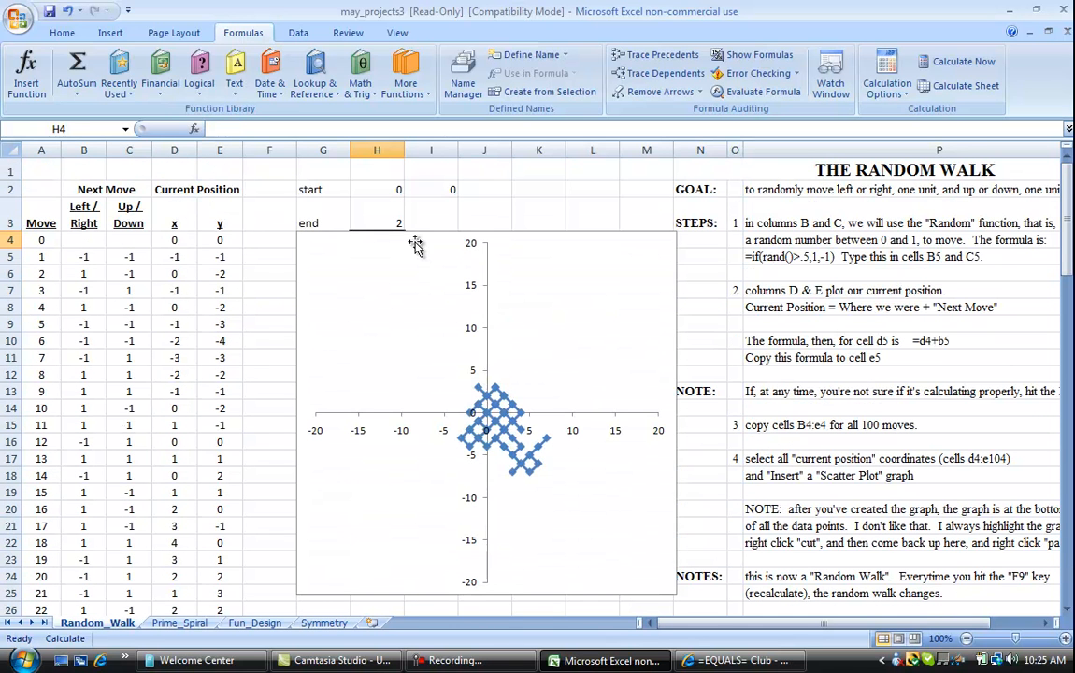
Step: Copy the formula in H3 to I3 for the final y position and recalculate the workbook
right_click(397, 224)
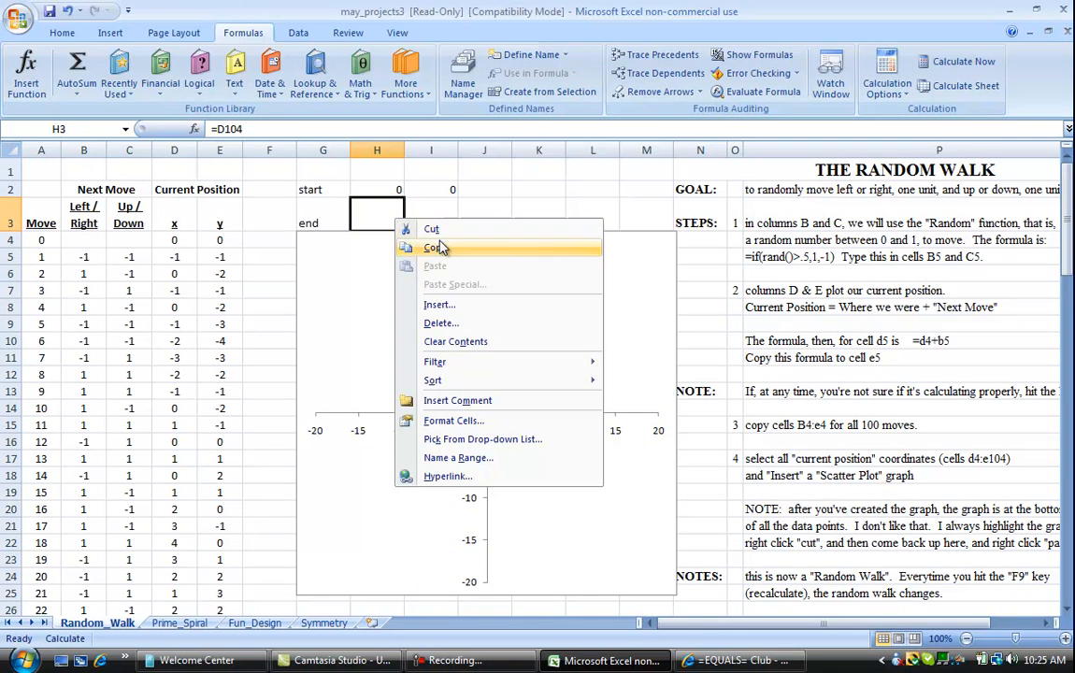
left_click(434, 247)
left_click(436, 216)
right_click(436, 216)
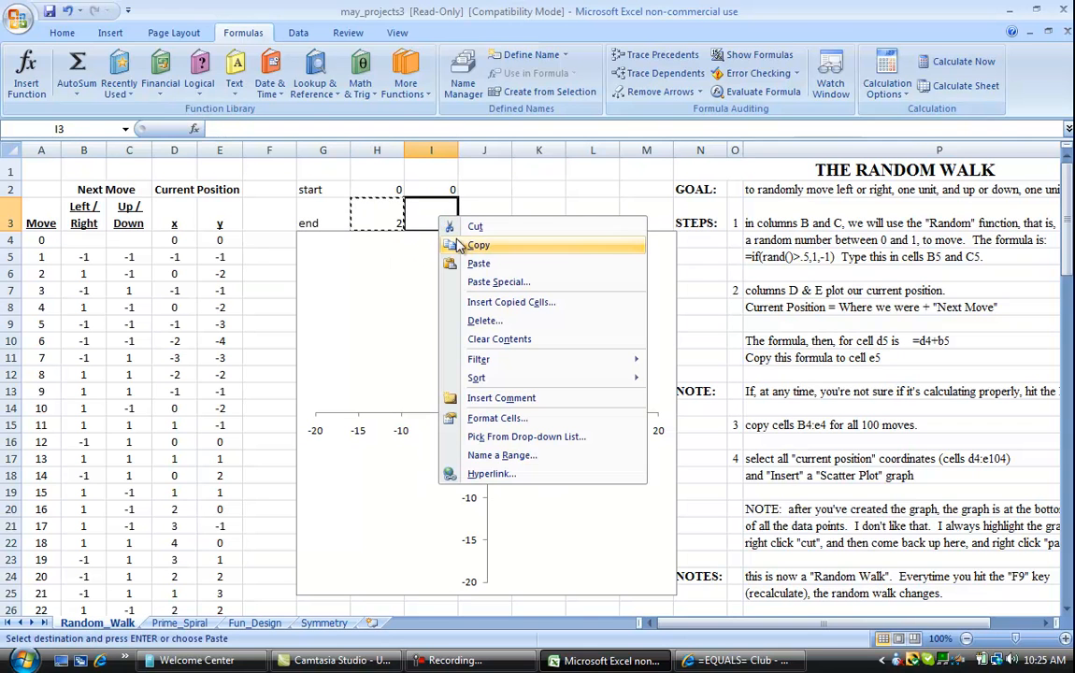
left_click(474, 267)
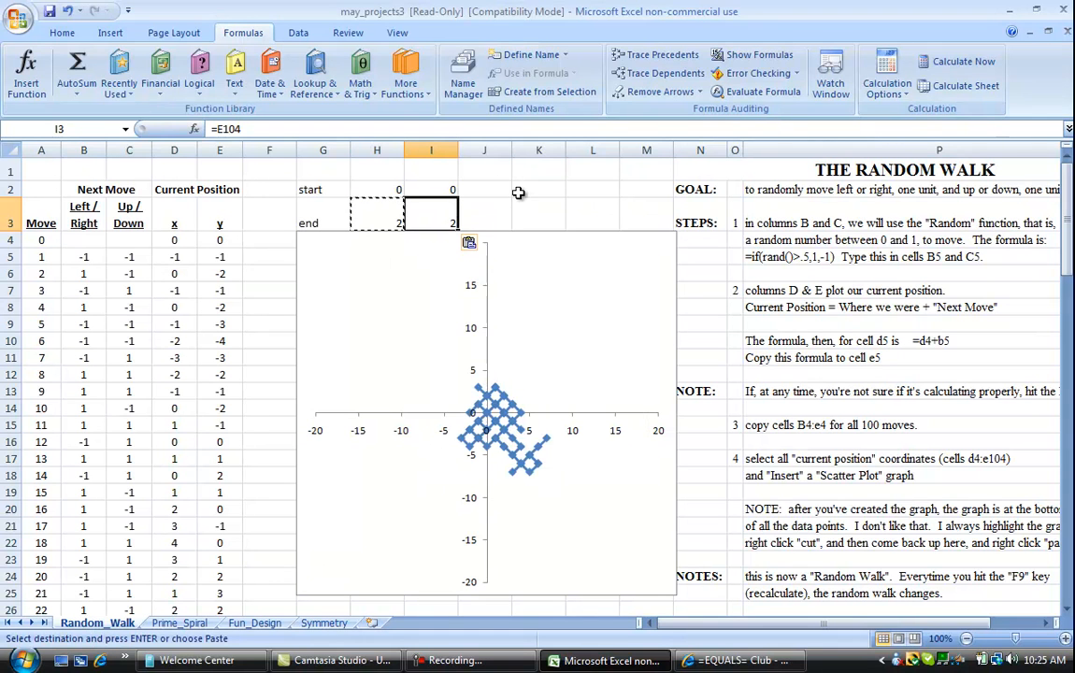
left_click(930, 64)
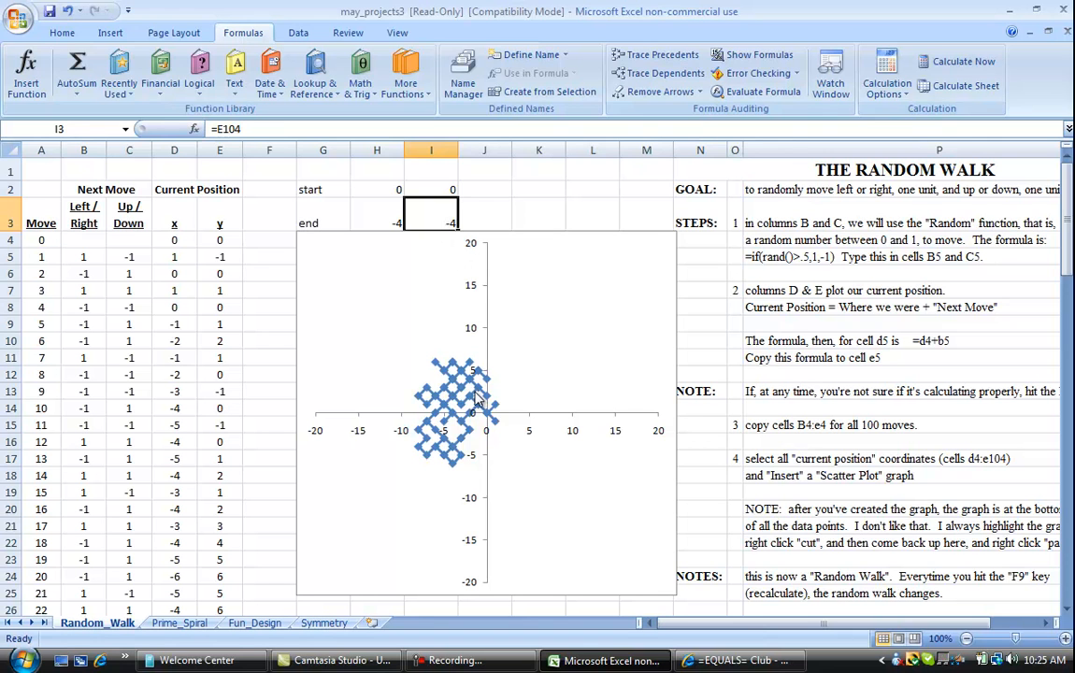
Step: Add a new data series to the chart with H2:H3 as its X values
left_click(515, 371)
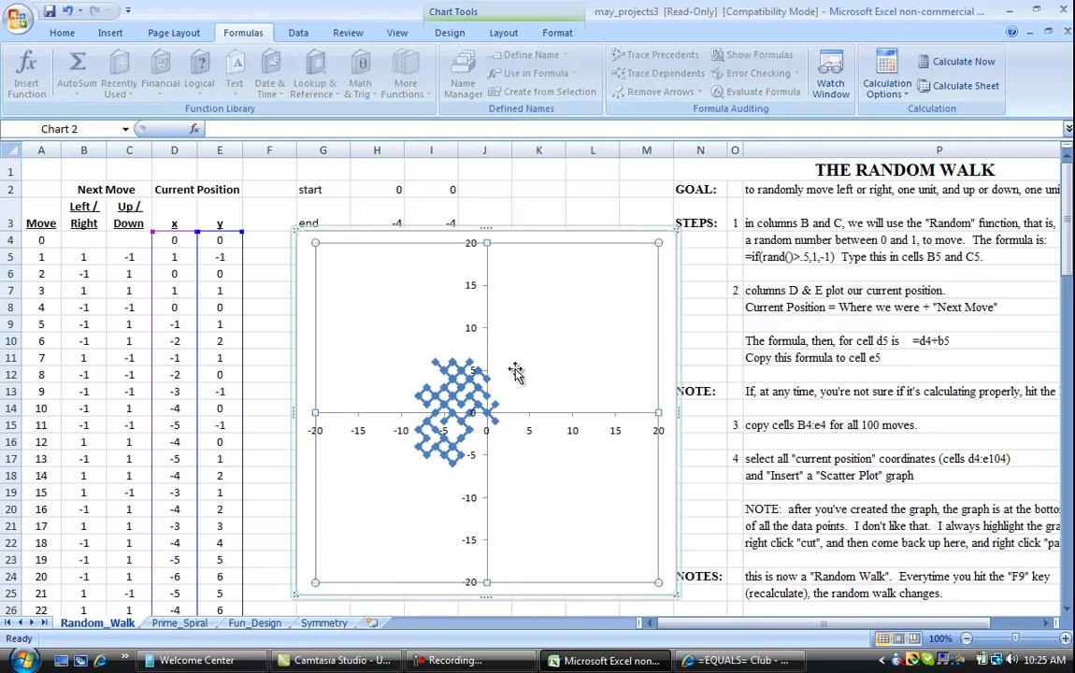
left_click(452, 34)
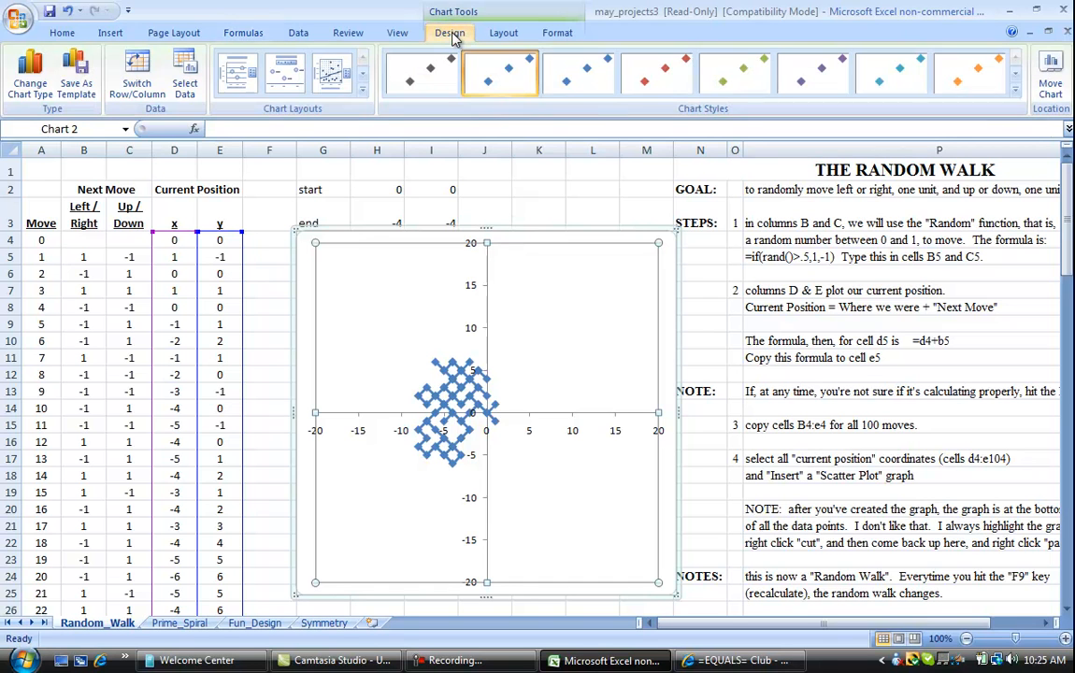
left_click(184, 89)
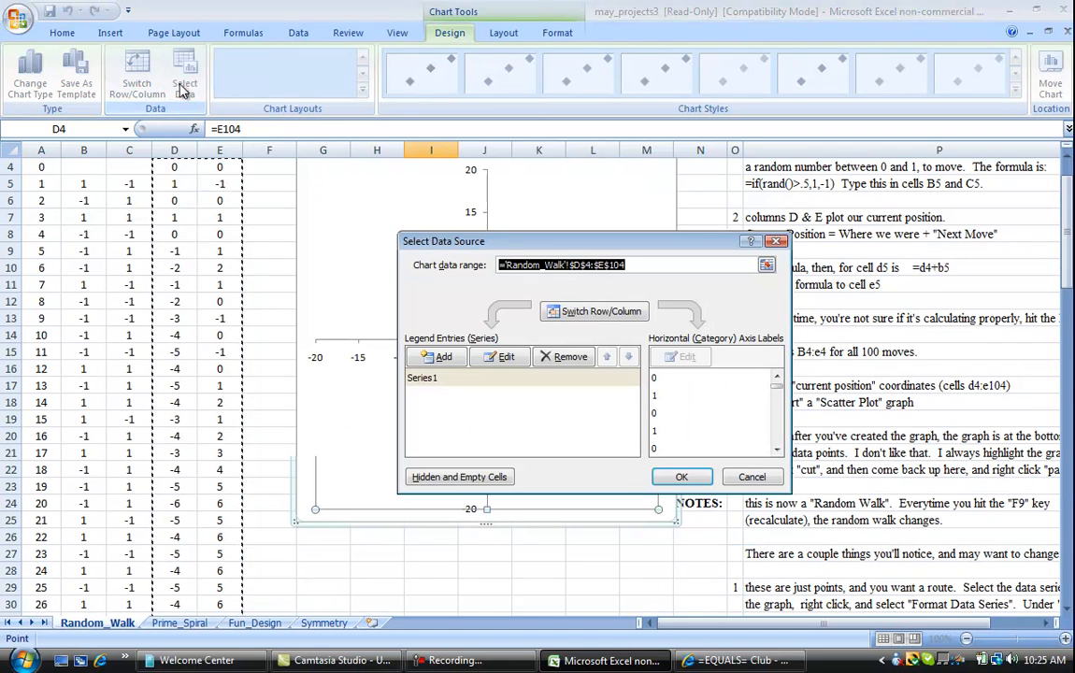
left_click(447, 357)
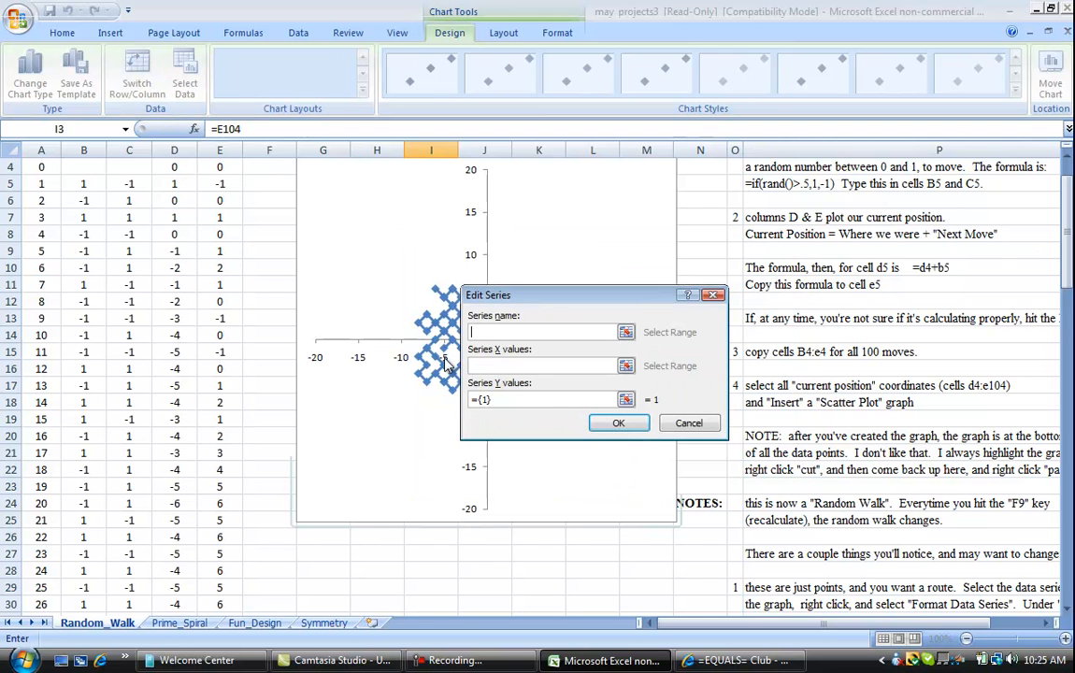
left_click(628, 366)
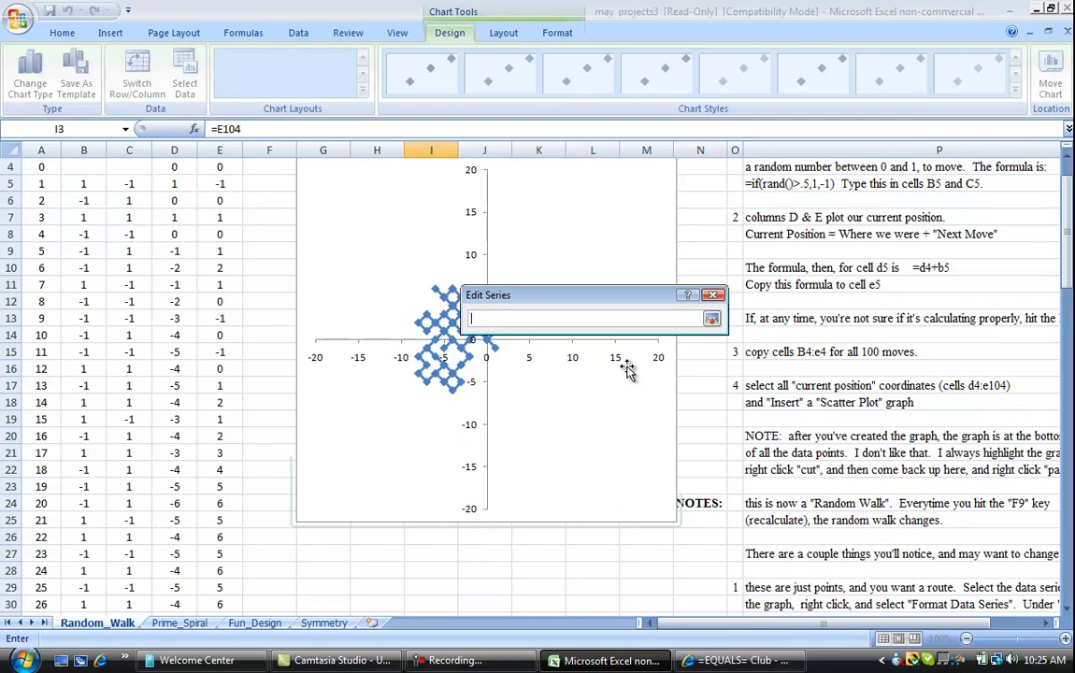
left_click(1067, 150)
left_click(1067, 150)
left_click(1068, 150)
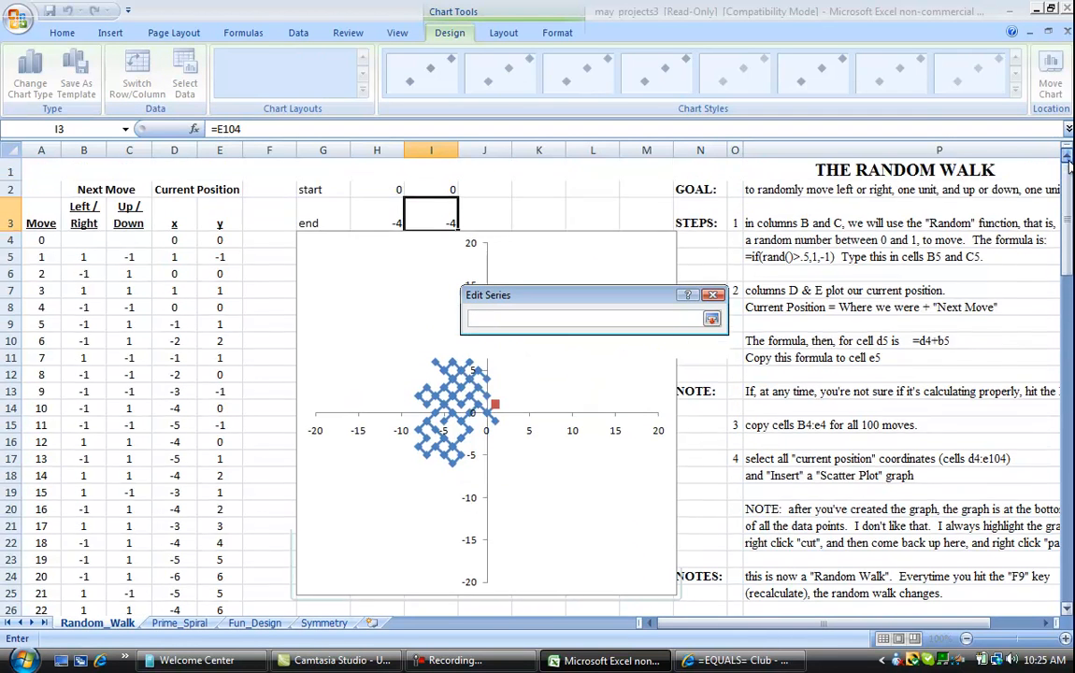
left_click_drag(357, 187, 389, 206)
key("Return")
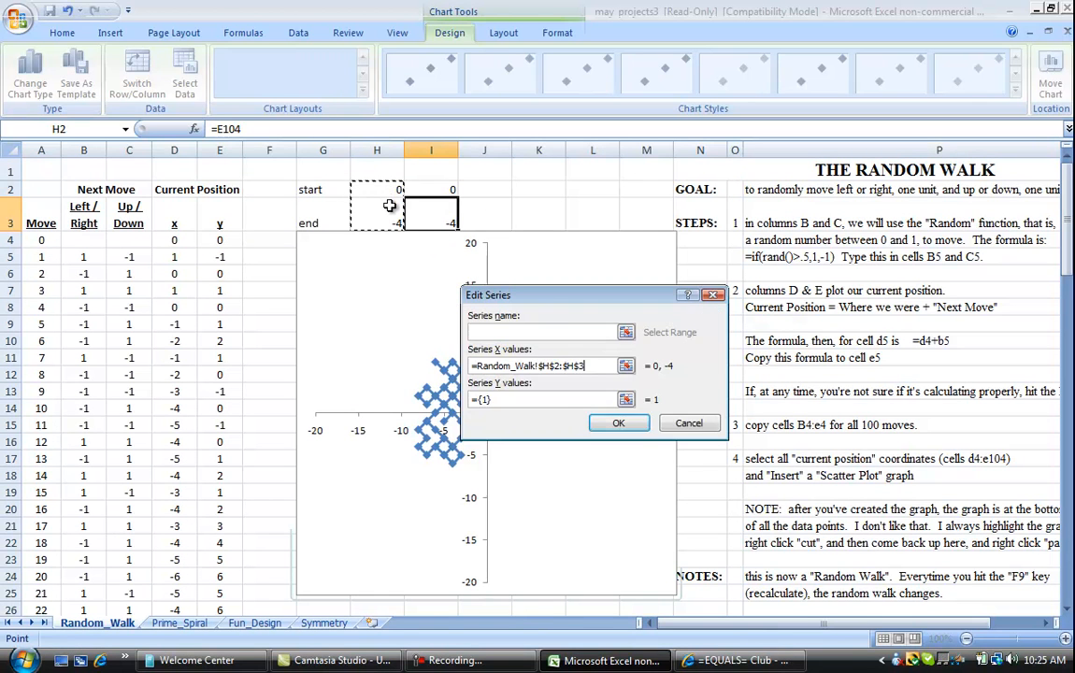
Step: Set the new series' Y values to I2:I3
left_click(625, 399)
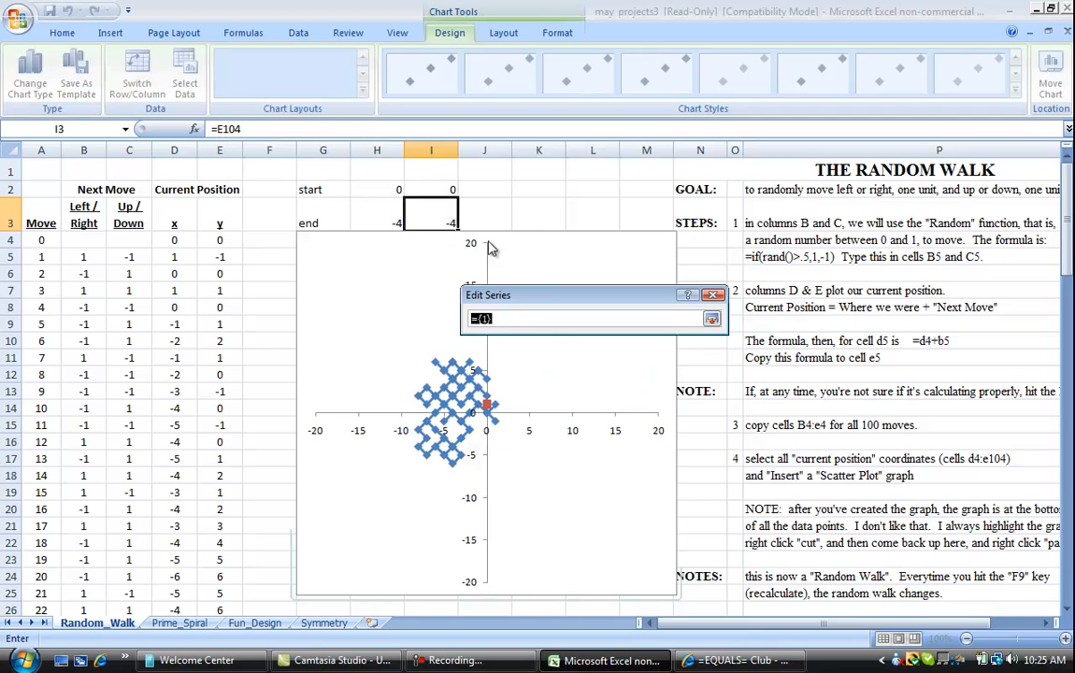
left_click(444, 190)
left_click_drag(444, 189, 444, 206)
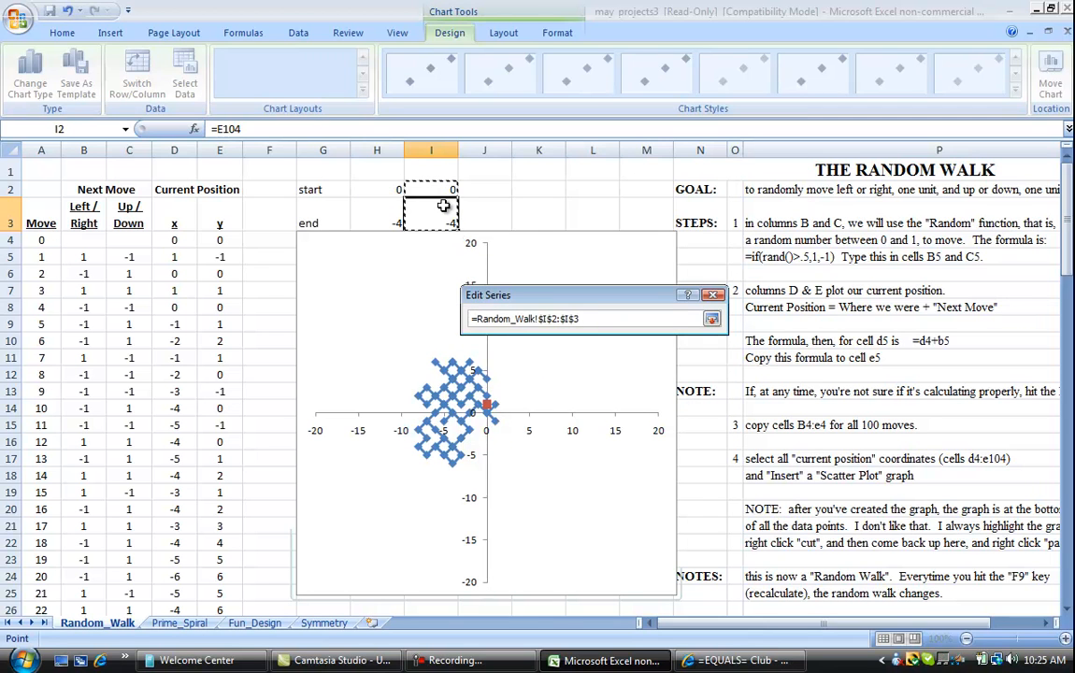
key("Return")
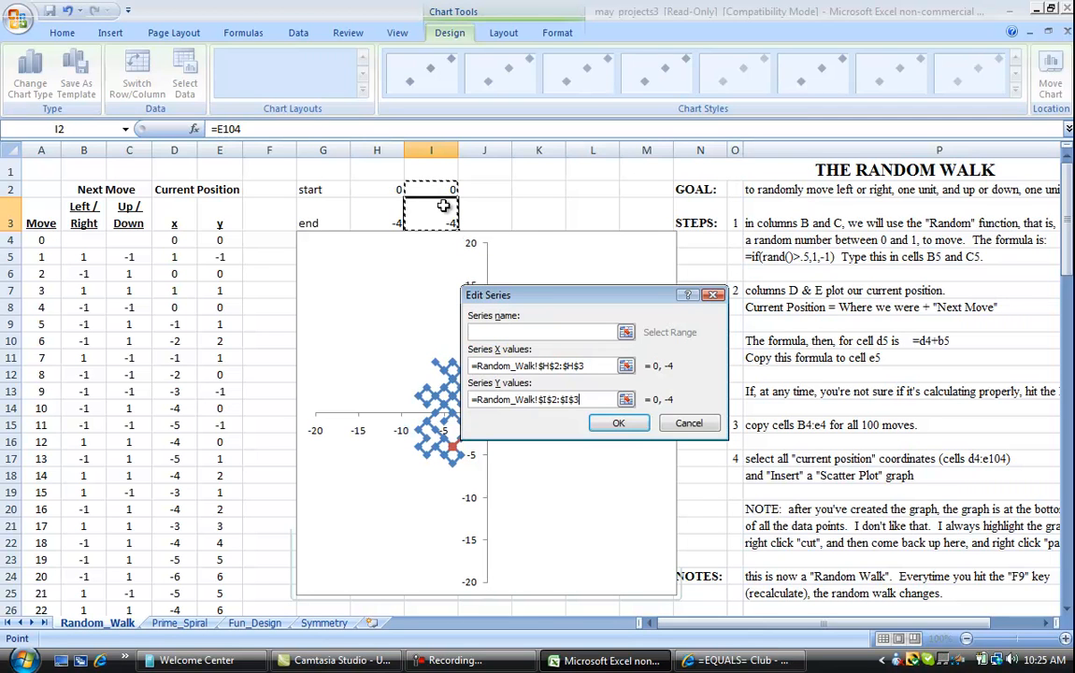
Step: Apply the new start/end series to the chart and set its line color to No line so only its markers remain
left_click(623, 425)
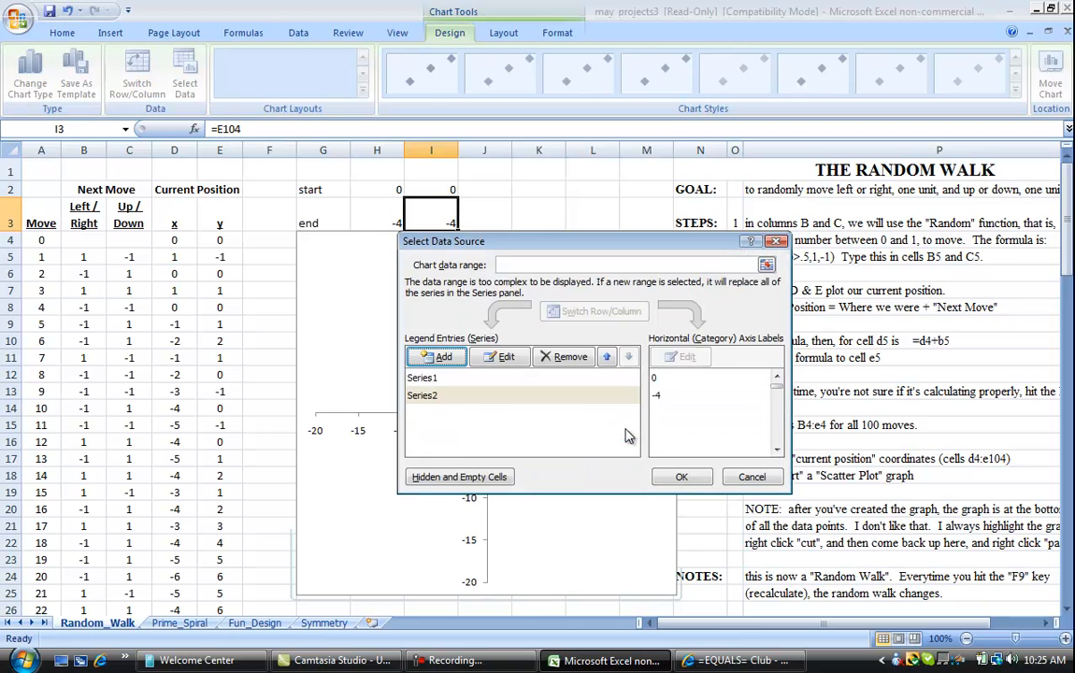
left_click(683, 475)
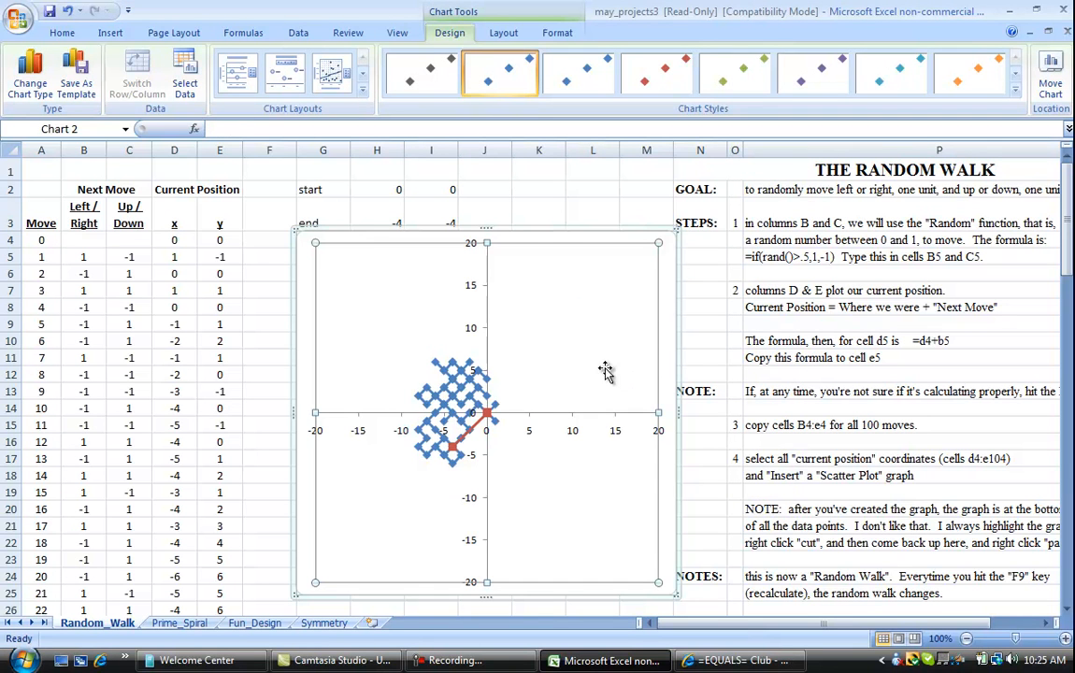
right_click(485, 423)
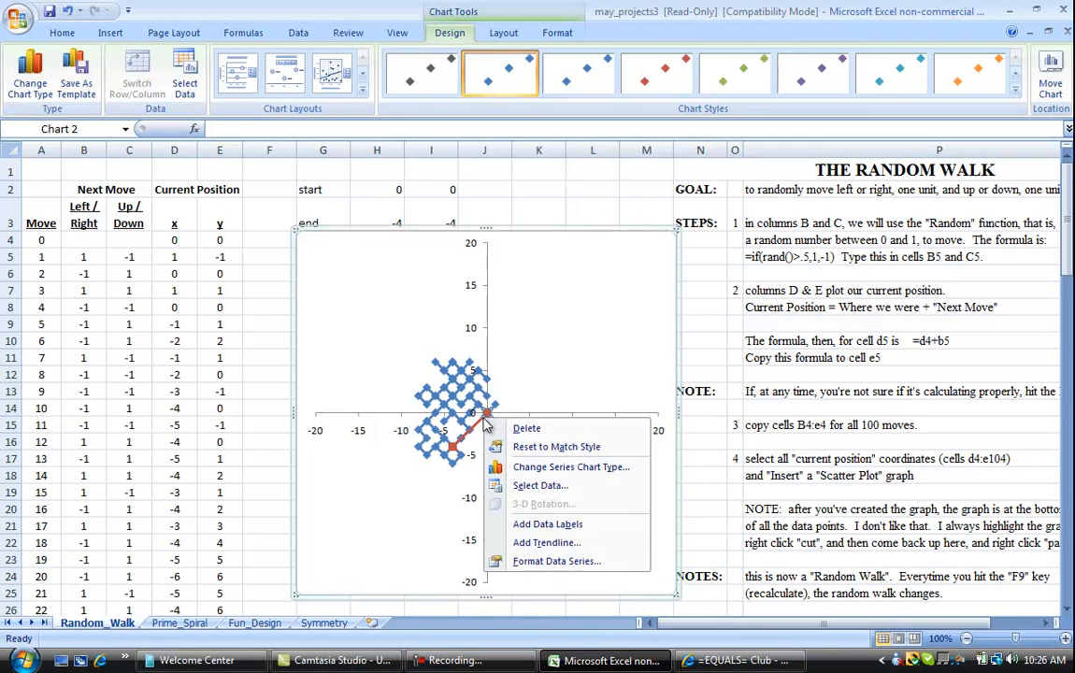
left_click(536, 562)
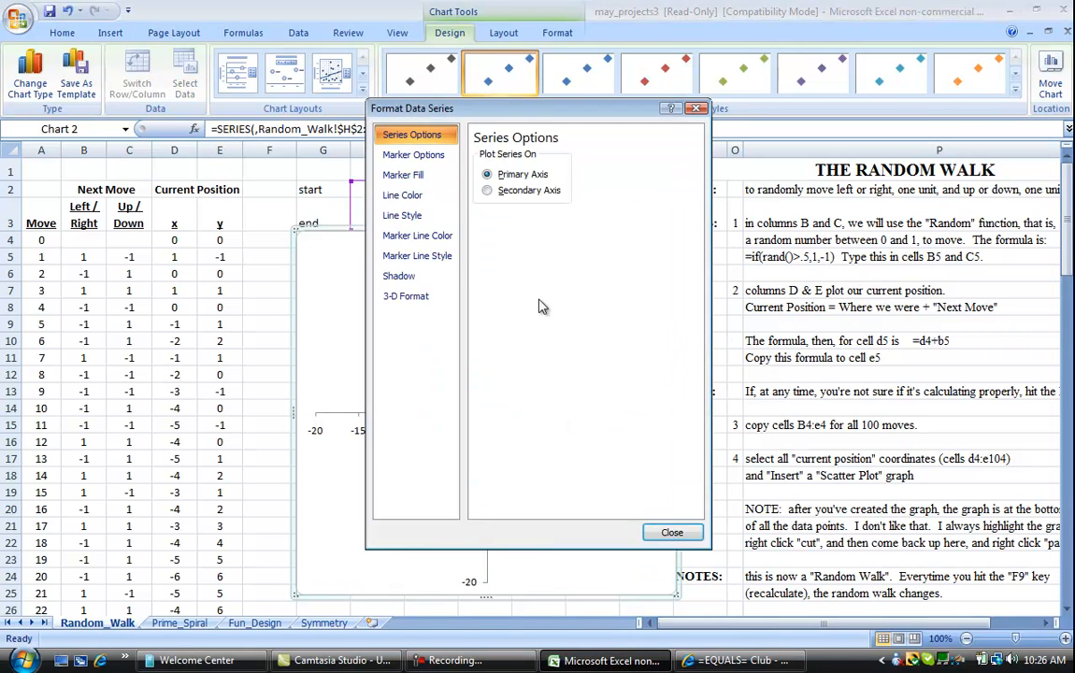
left_click(431, 198)
left_click(479, 158)
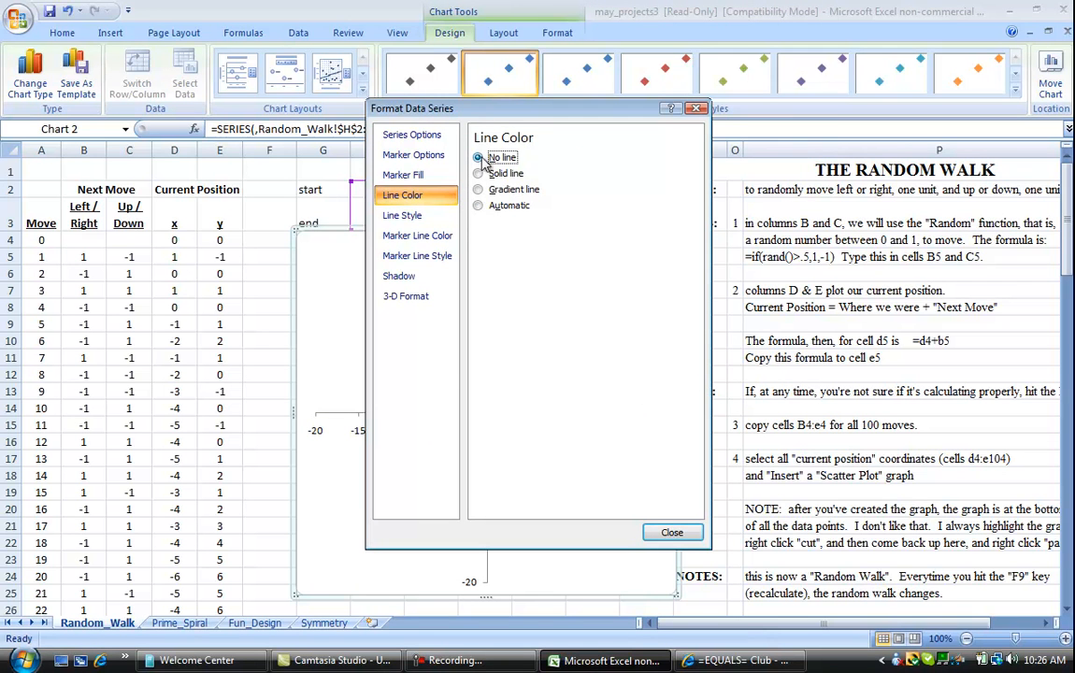
left_click(674, 532)
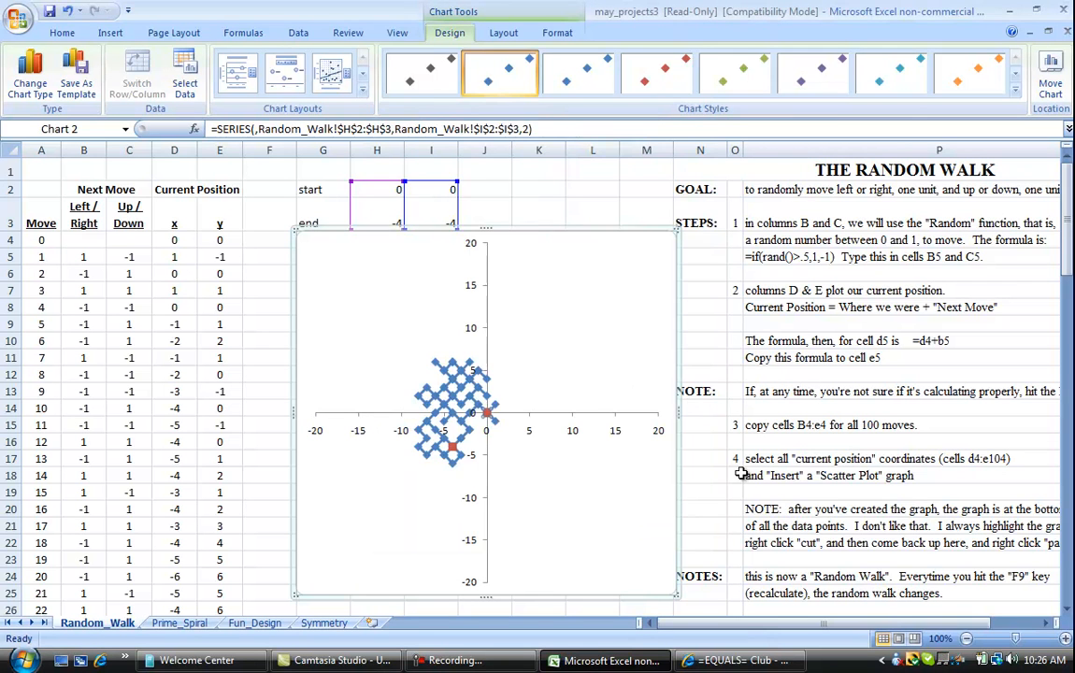
left_click(753, 424)
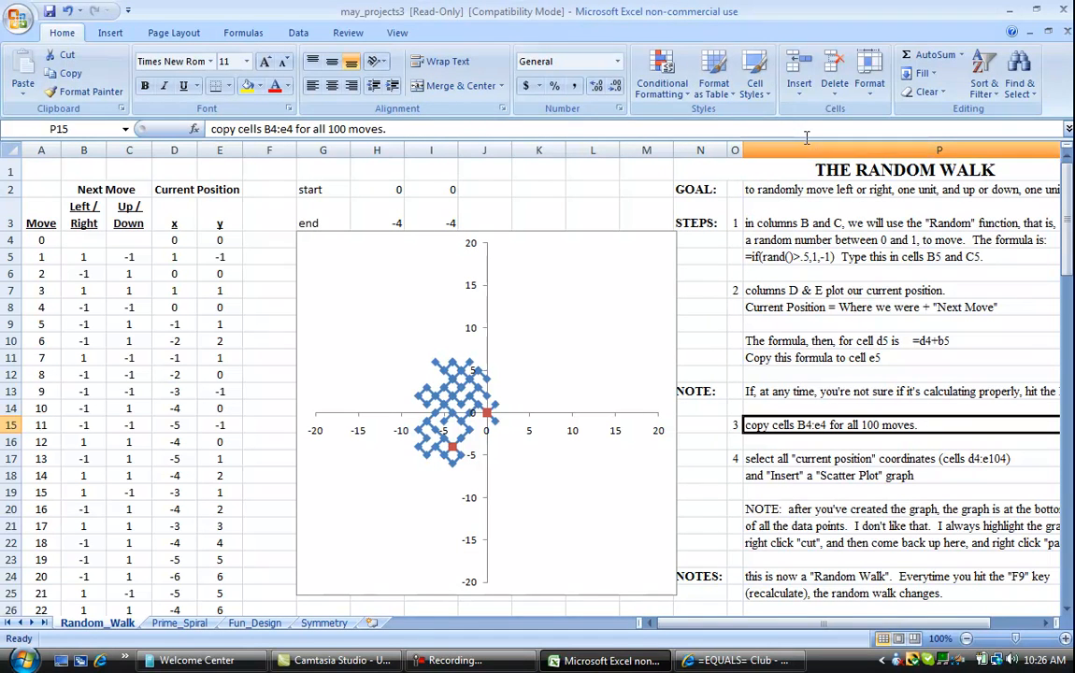
Step: Recalculate the workbook repeatedly to generate a series of new random walks on the chart
left_click(249, 38)
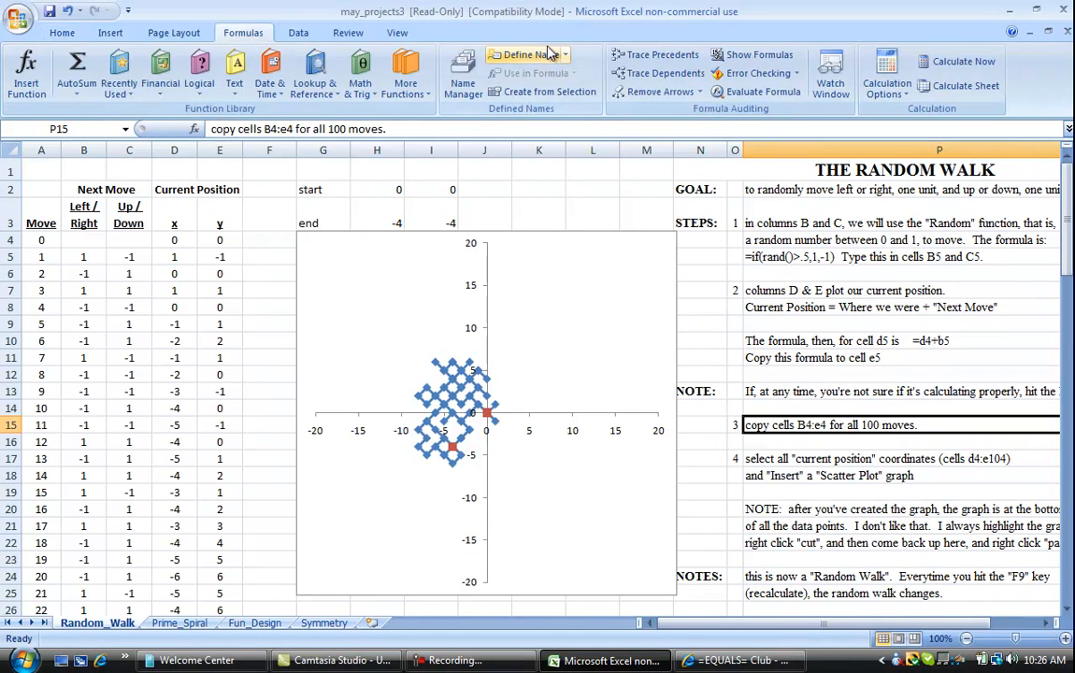
left_click(948, 63)
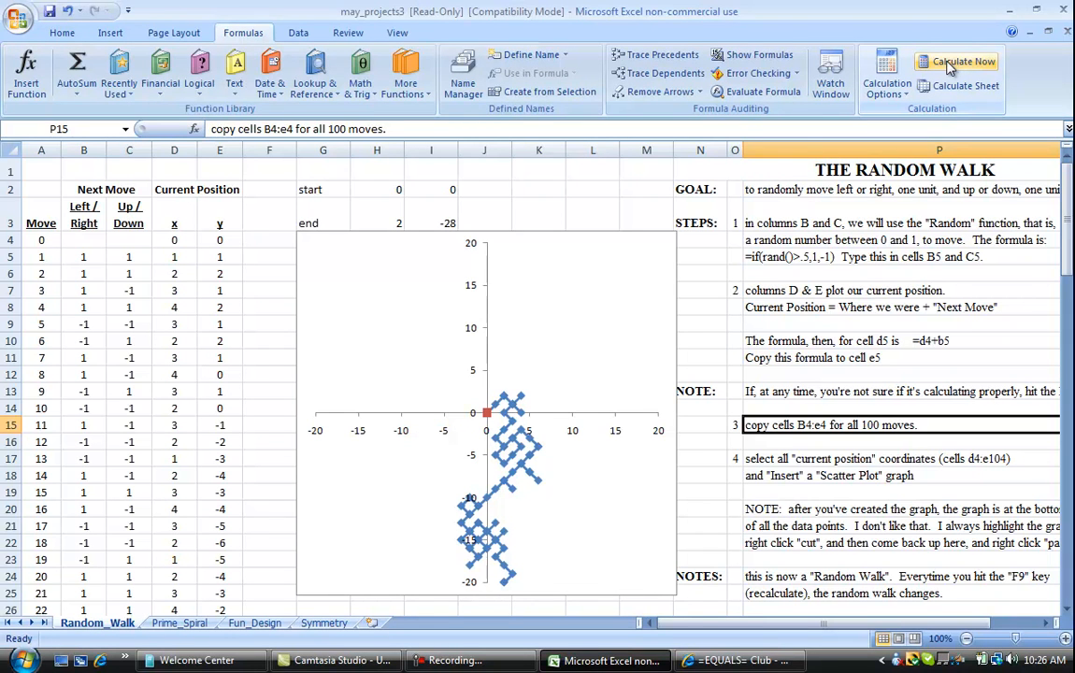
left_click(949, 64)
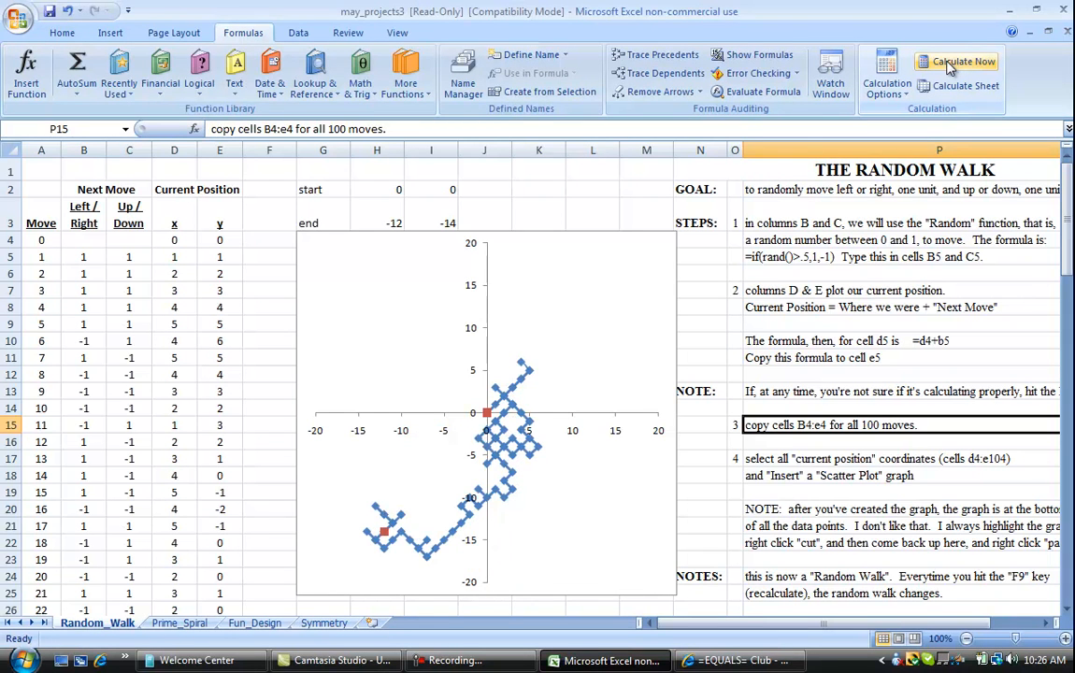
left_click(949, 64)
left_click(948, 64)
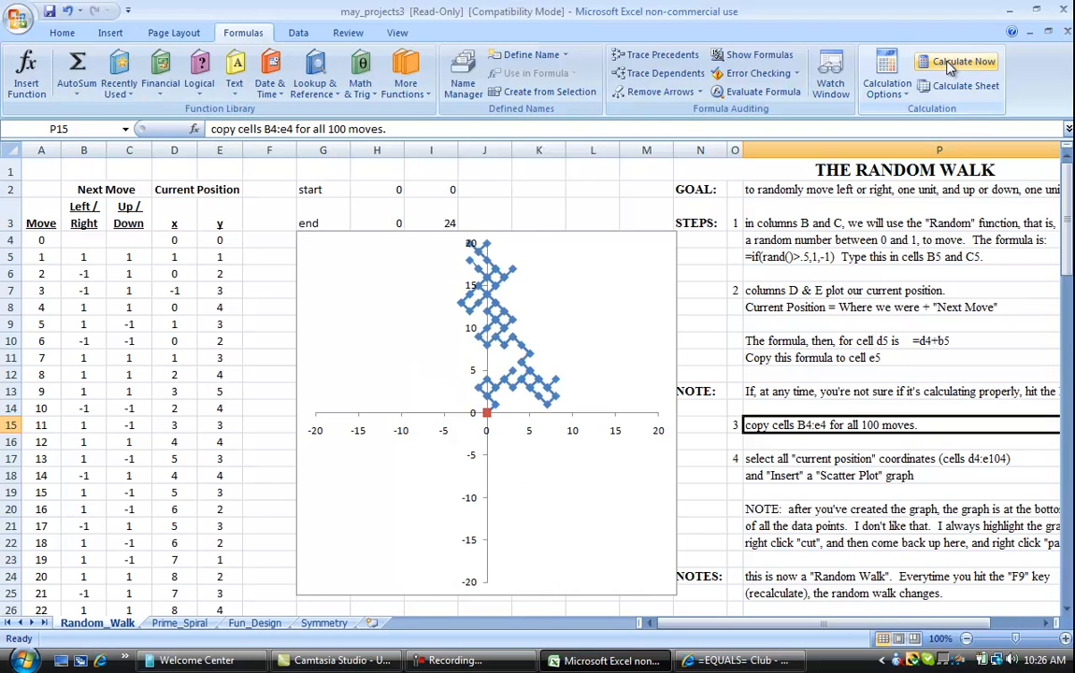
left_click(949, 63)
left_click(949, 63)
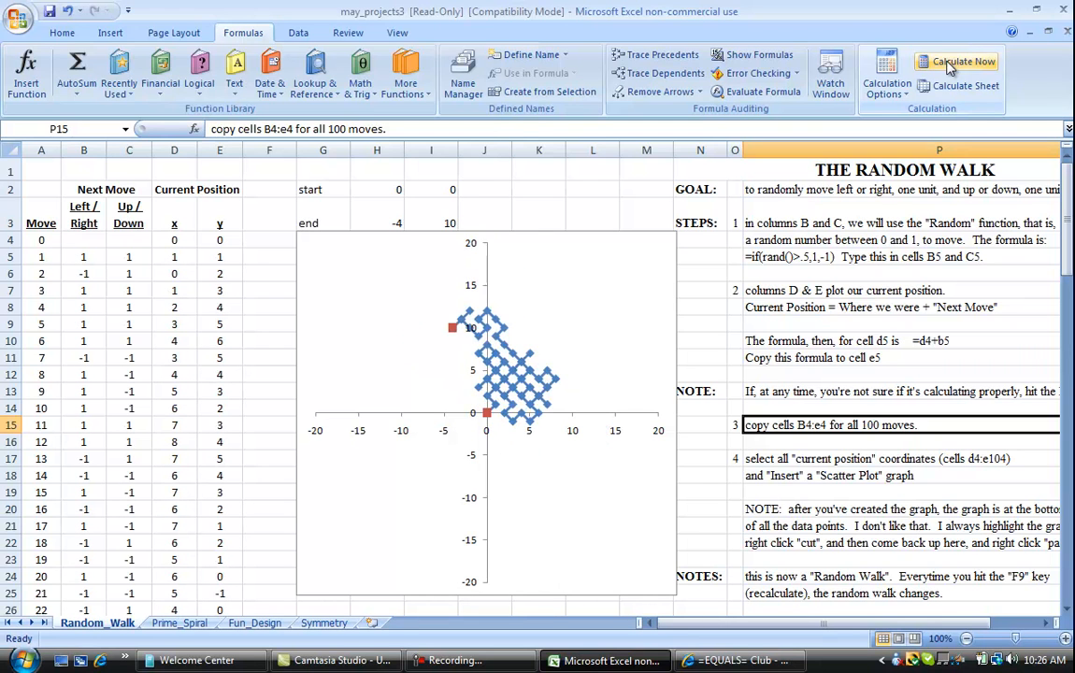
left_click(948, 63)
left_click(949, 64)
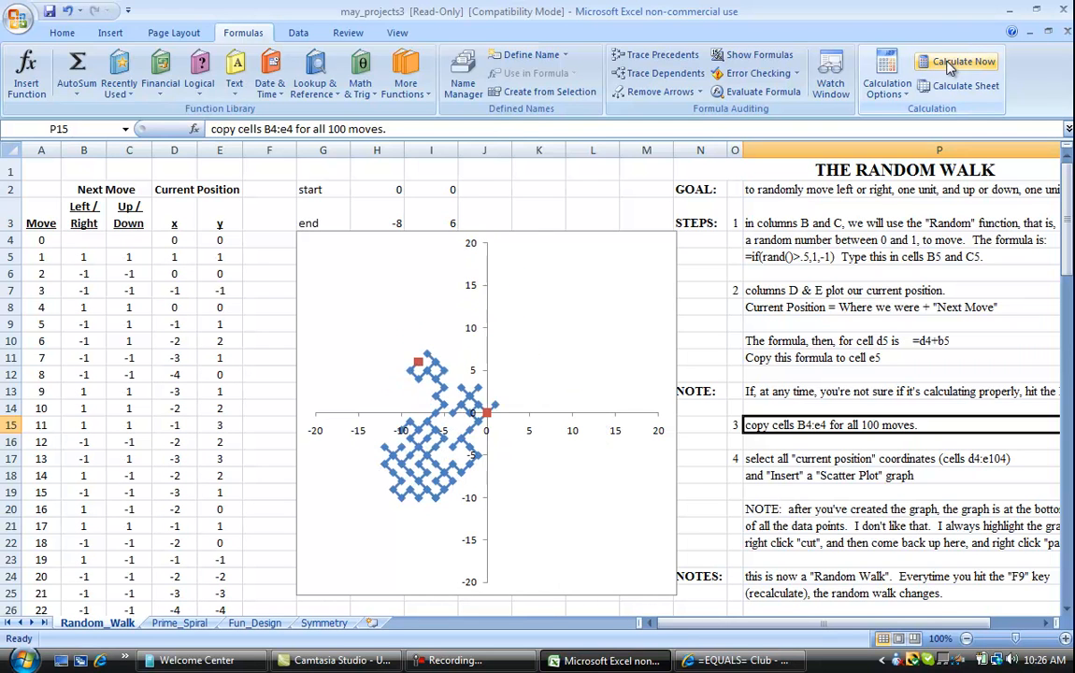
left_click(949, 63)
left_click(949, 63)
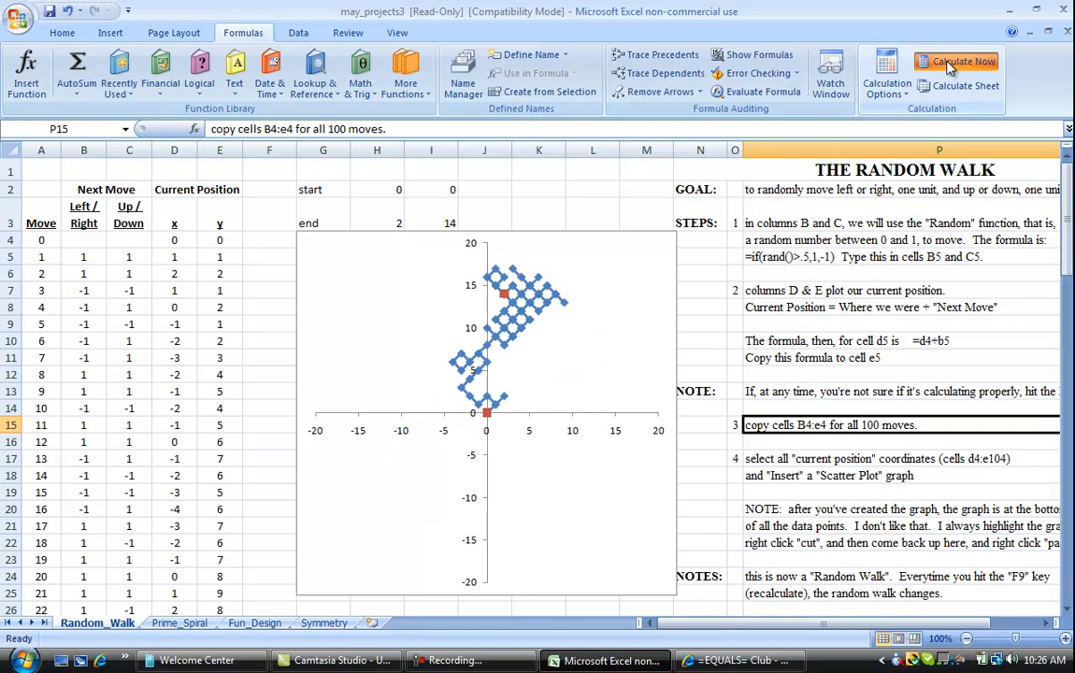
left_click(948, 64)
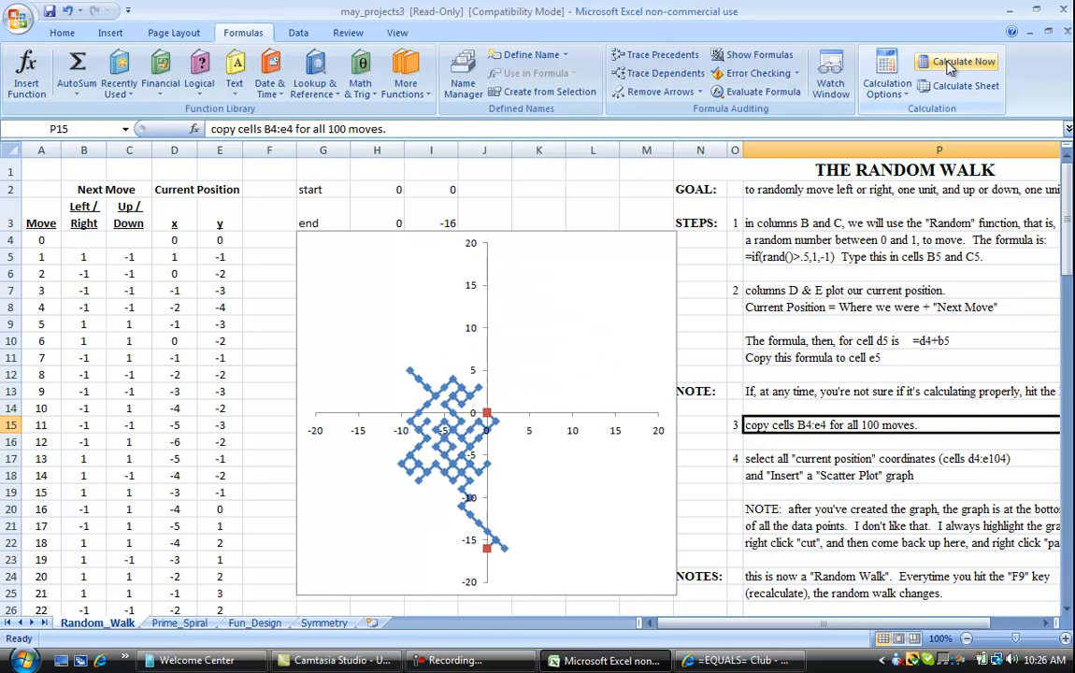